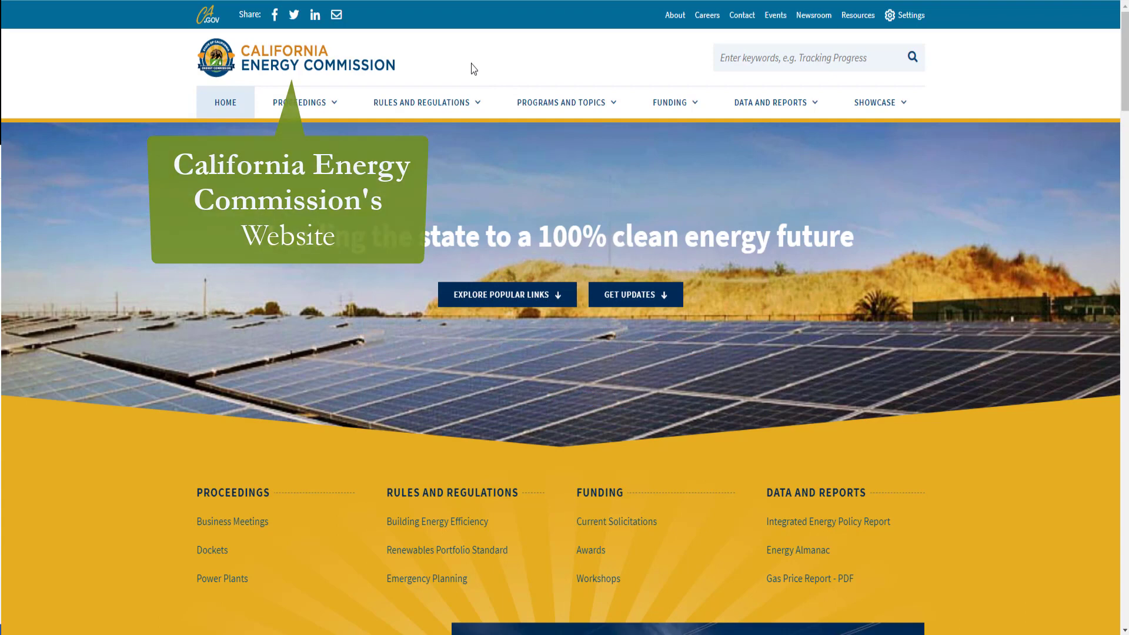
Step: Open the Building Energy Efficiency page under Rules and Regulations, and from it the Building Energy Efficiency Standards - Title 24 program
{"action": "left_click", "coordinate": [474, 102]}
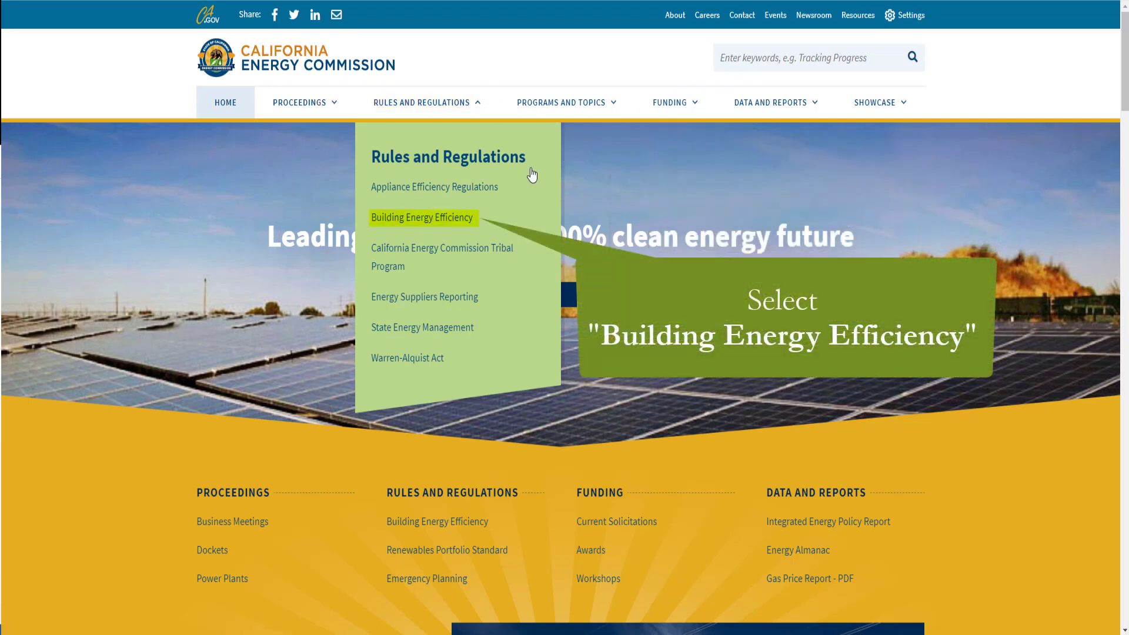
{"action": "left_click", "coordinate": [465, 224]}
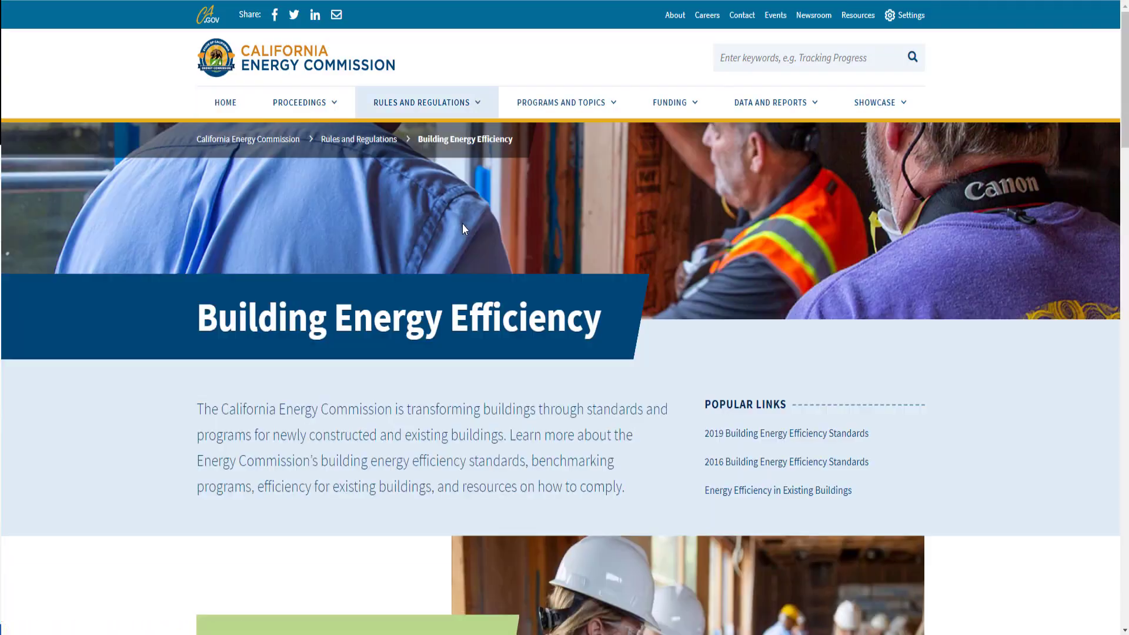
{"action": "scroll", "coordinate": [394, 223], "scroll_direction": "down", "scroll_amount": 10}
{"action": "scroll", "coordinate": [394, 221], "scroll_direction": "down", "scroll_amount": 2}
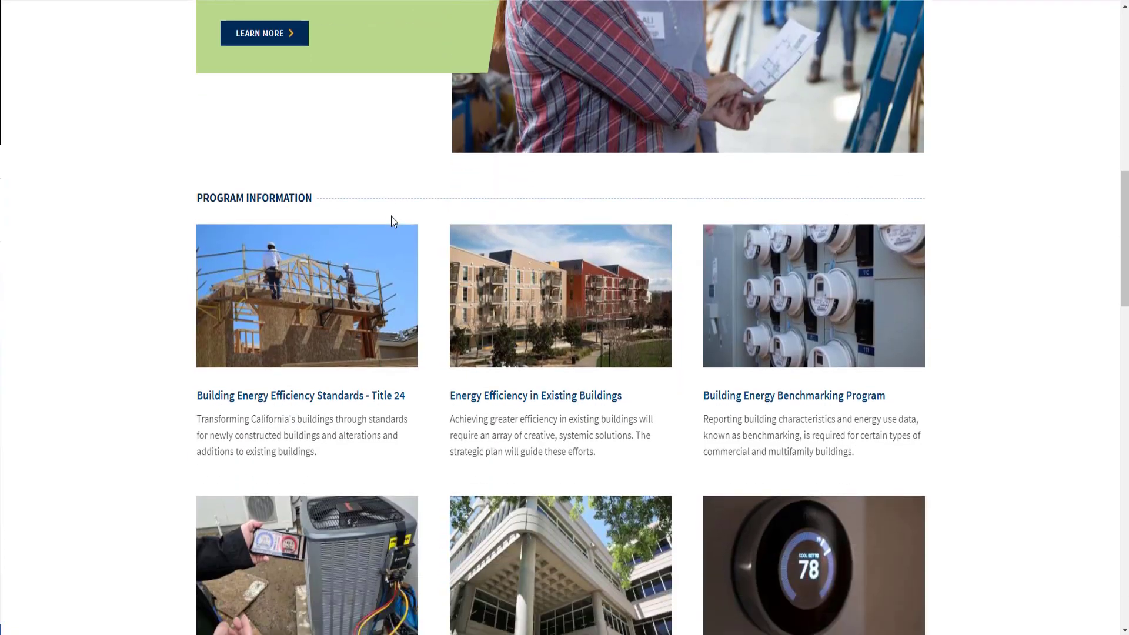
{"action": "left_click", "coordinate": [347, 324]}
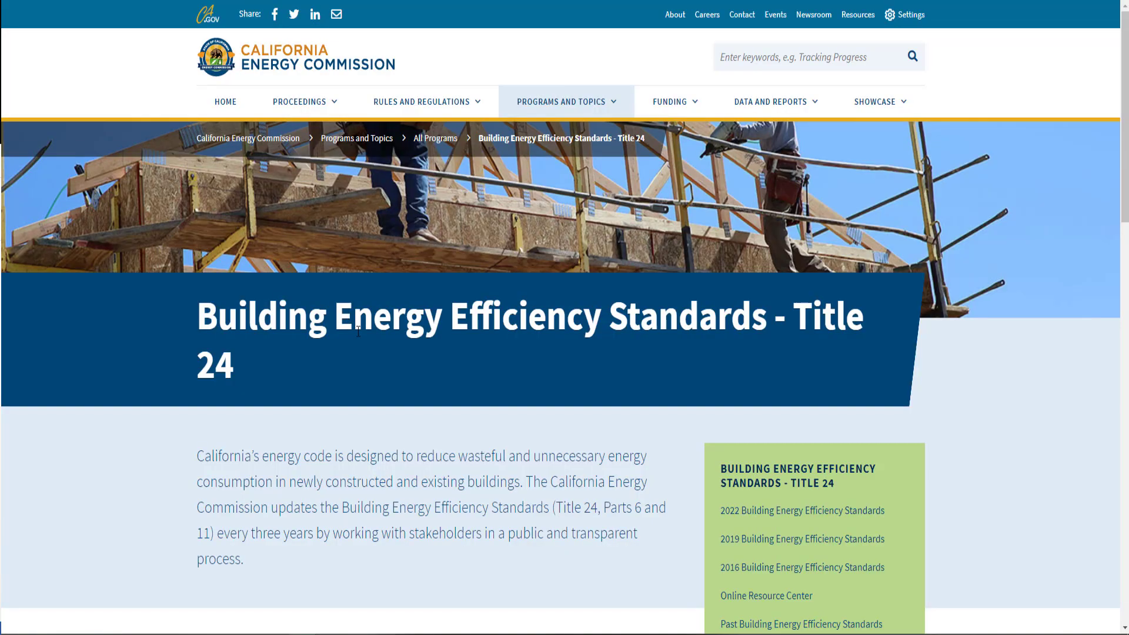
Step: Open the 2019 Building Energy Efficiency Standards page and go to its 2019 Nonresidential Compliance Forms
{"action": "scroll", "coordinate": [364, 341], "scroll_direction": "down", "scroll_amount": 7}
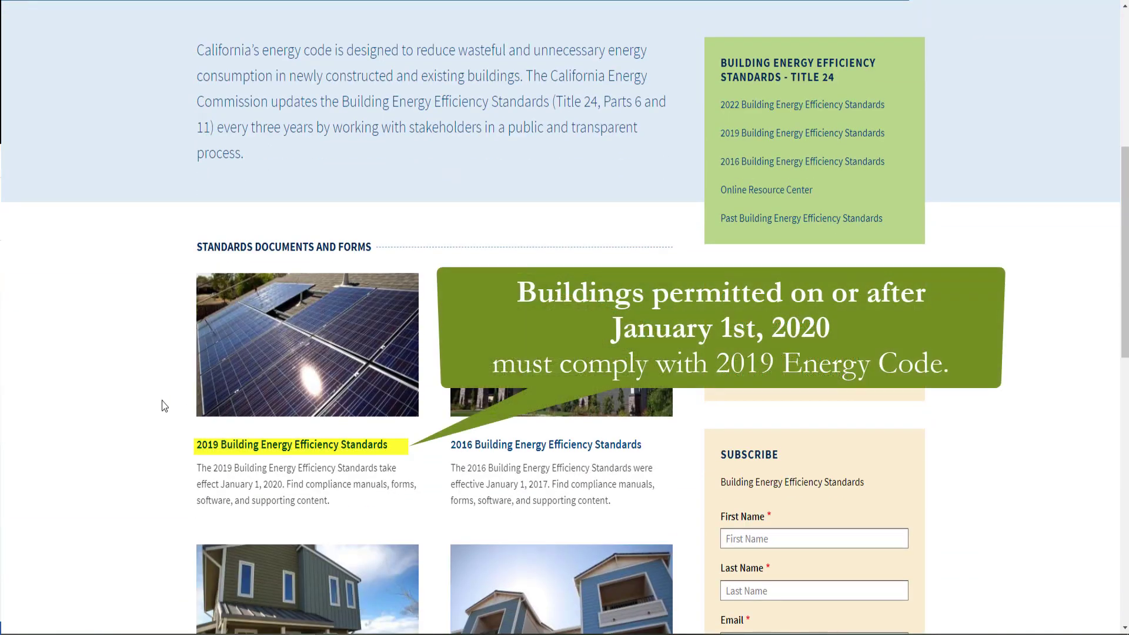
{"action": "left_click", "coordinate": [229, 458]}
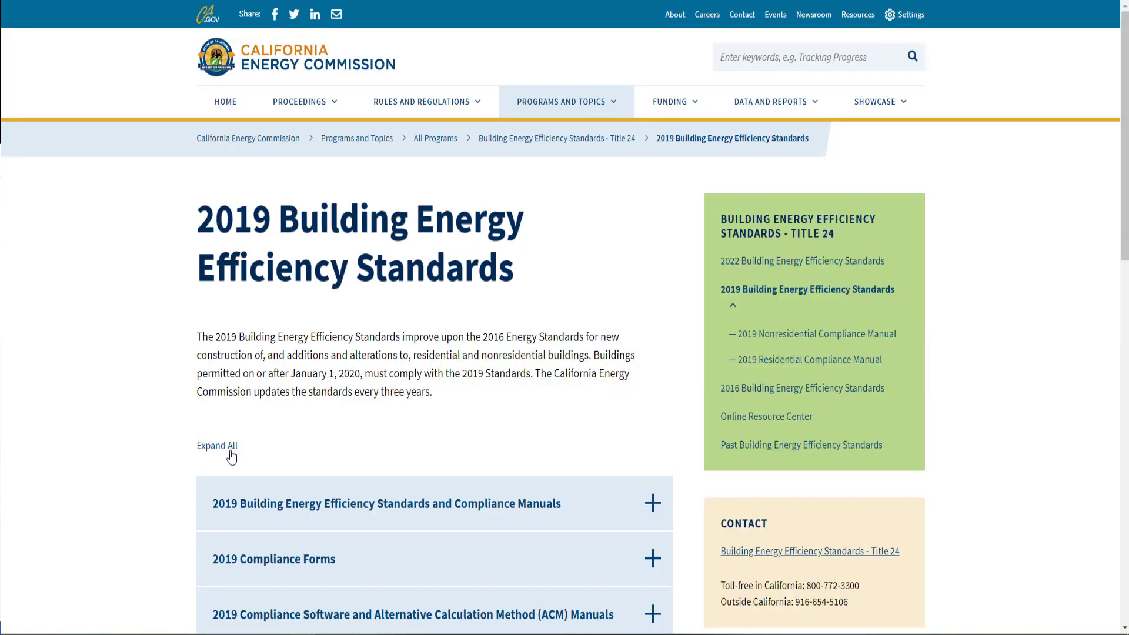
{"action": "scroll", "coordinate": [325, 471], "scroll_direction": "down", "scroll_amount": 2}
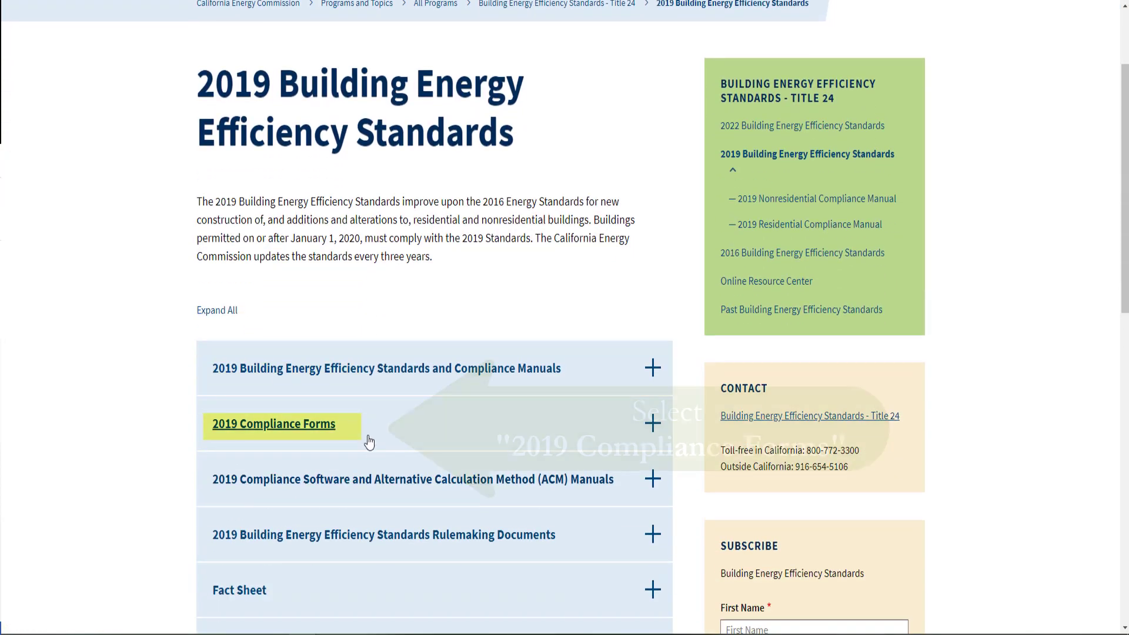
{"action": "left_click", "coordinate": [323, 431]}
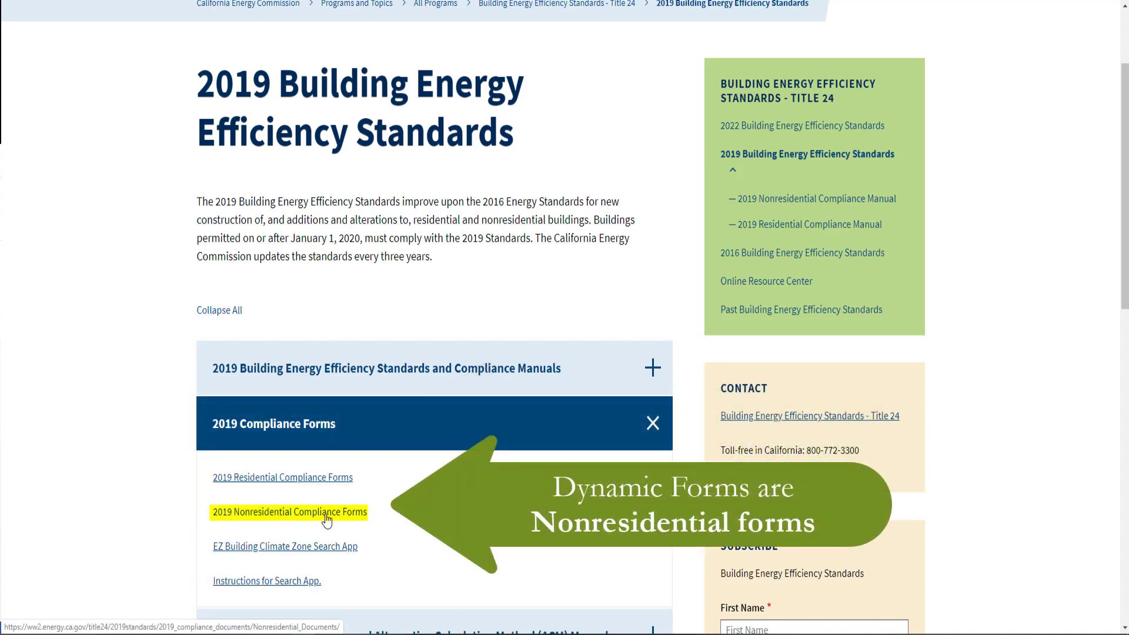
{"action": "left_click", "coordinate": [327, 518]}
Step: Open the NRCC folder of the nonresidential compliance documents and download 2019-NRCC-ELC-E.pdf
{"action": "scroll", "coordinate": [230, 464], "scroll_direction": "down", "scroll_amount": 2}
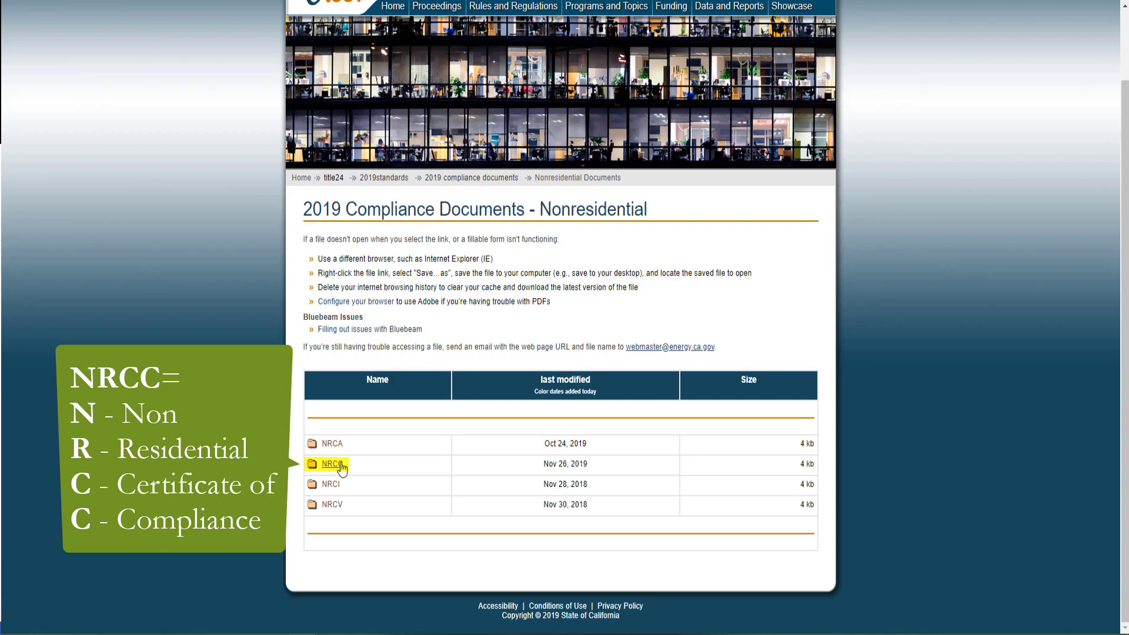
{"action": "left_click", "coordinate": [341, 469]}
{"action": "scroll", "coordinate": [482, 474], "scroll_direction": "down", "scroll_amount": 2}
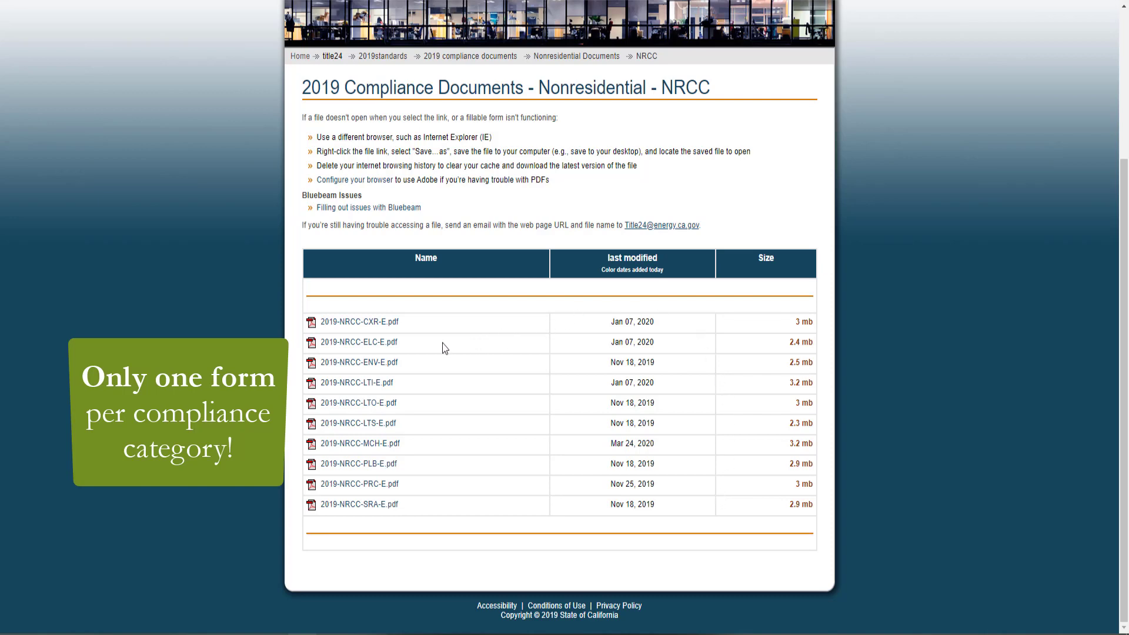
{"action": "left_click", "coordinate": [392, 346]}
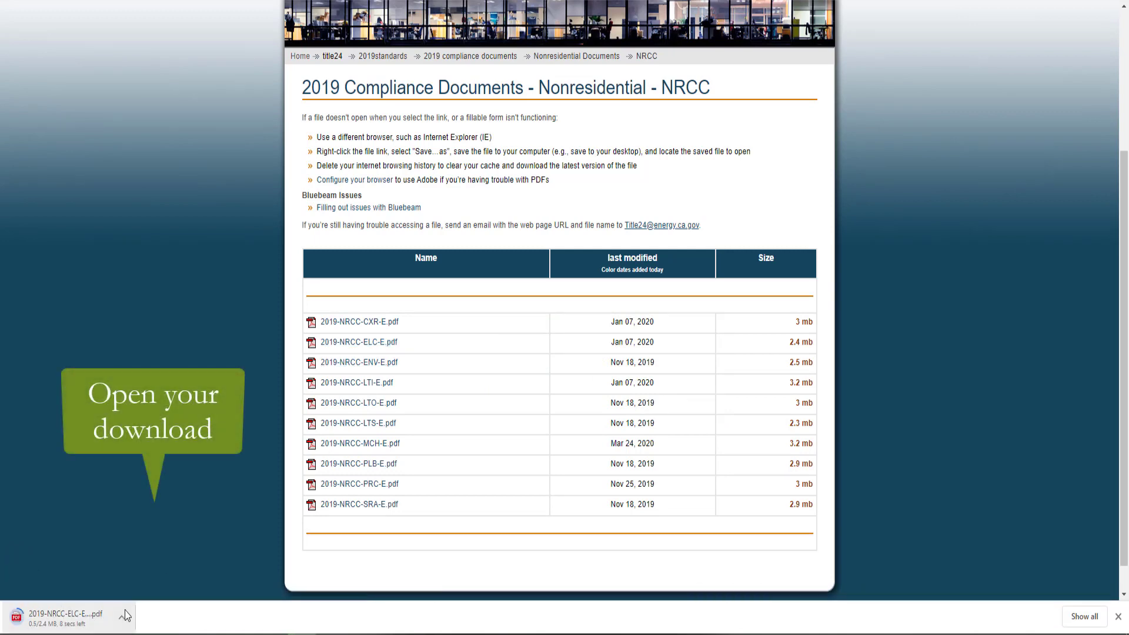
Step: Open the downloaded form in the browser and save it as the PDF document 2019-NRCC-ELC-E (2)
{"action": "left_click", "coordinate": [125, 615]}
{"action": "left_click", "coordinate": [149, 521]}
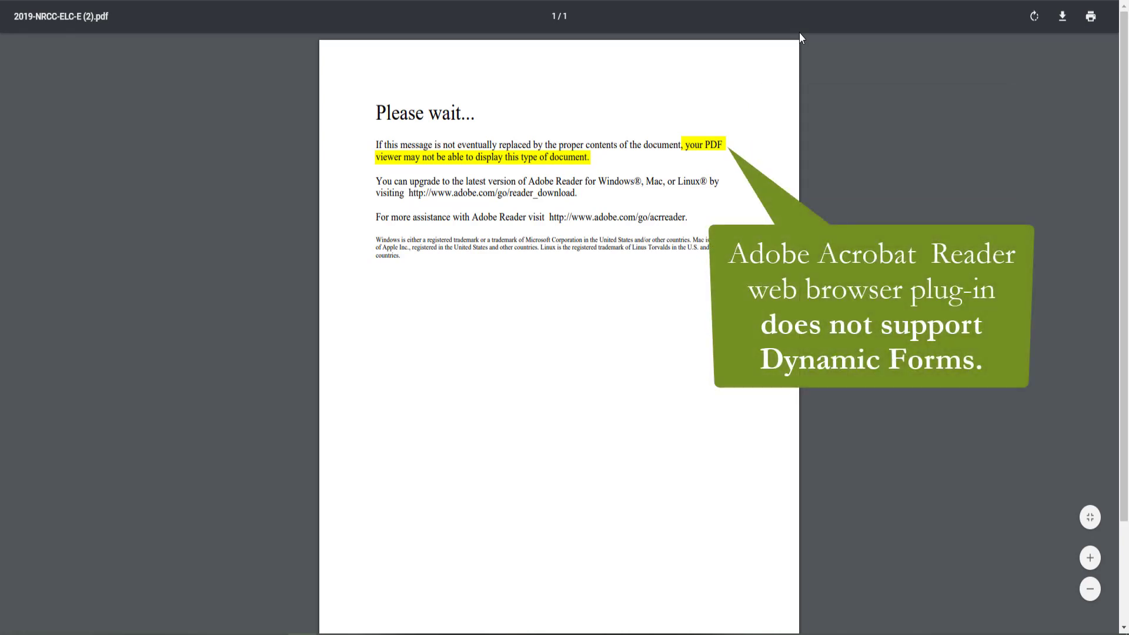
{"action": "left_click", "coordinate": [1068, 26]}
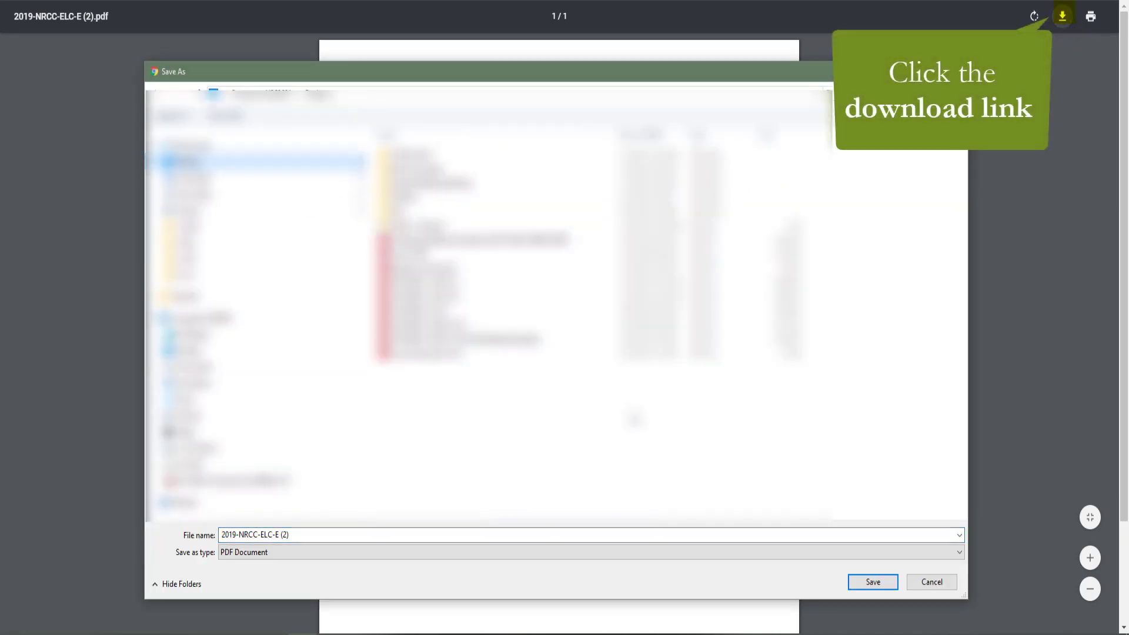
{"action": "left_click", "coordinate": [873, 582]}
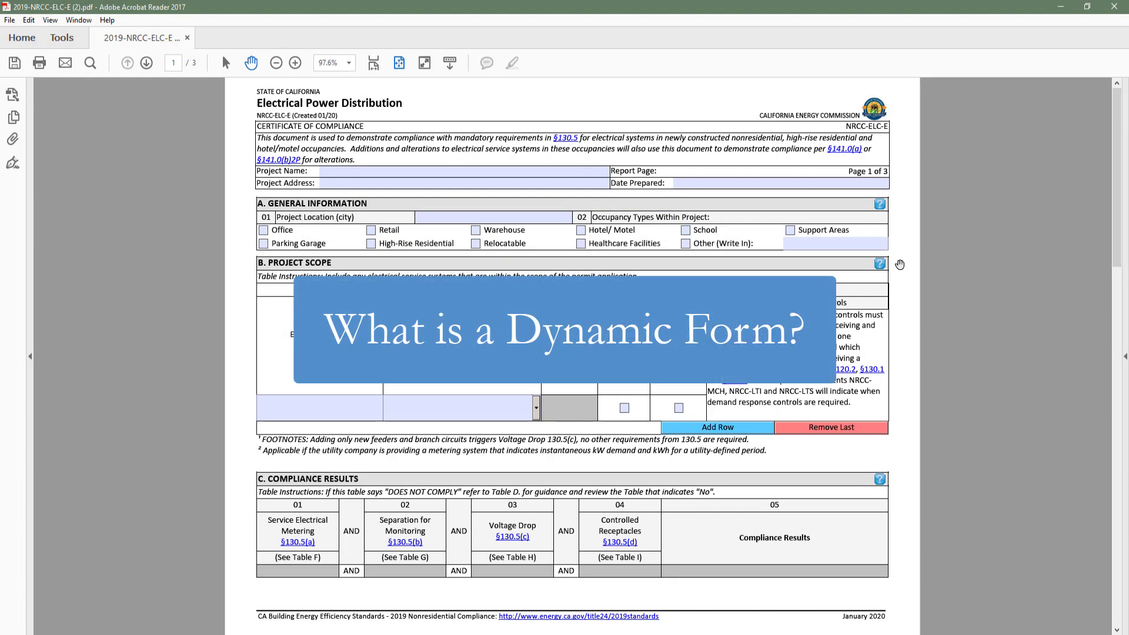
Step: Fill in Table A with San Rafael as the project location and Office as the occupancy type
{"action": "left_click", "coordinate": [541, 215]}
{"action": "type", "text": "San"}
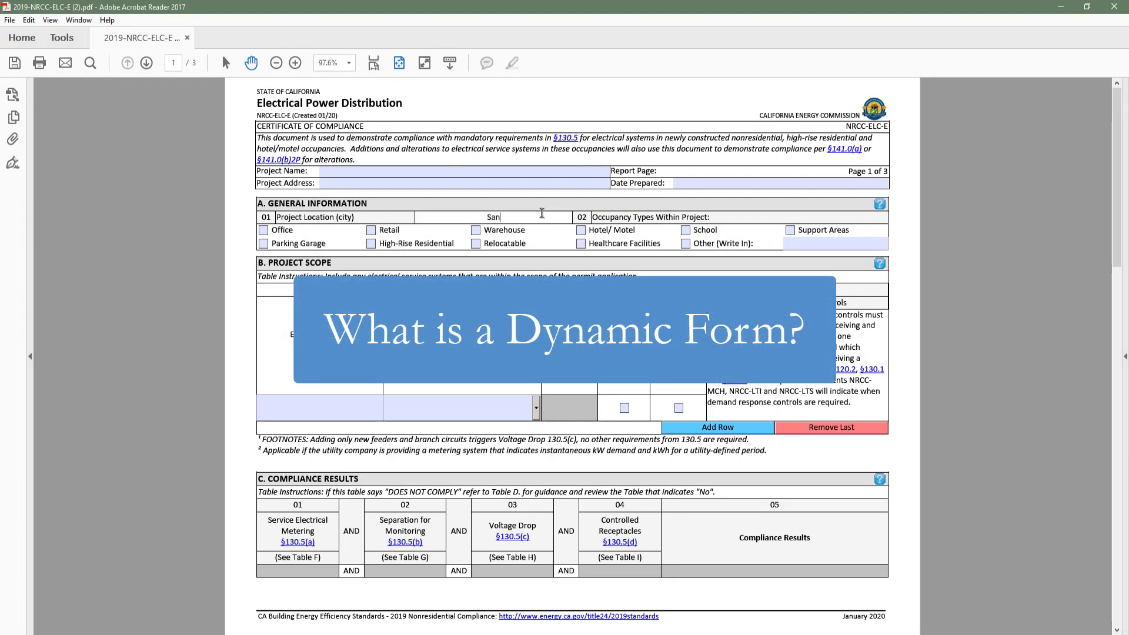
{"action": "type", "text": " Rafael"}
{"action": "left_click", "coordinate": [263, 230]}
Step: Fill in the Table B row with service ELC1, scope "Complete replacement service equipment, no meter change" and a rating of 10000 kVA
{"action": "left_click", "coordinate": [329, 408]}
{"action": "type", "text": "E"}
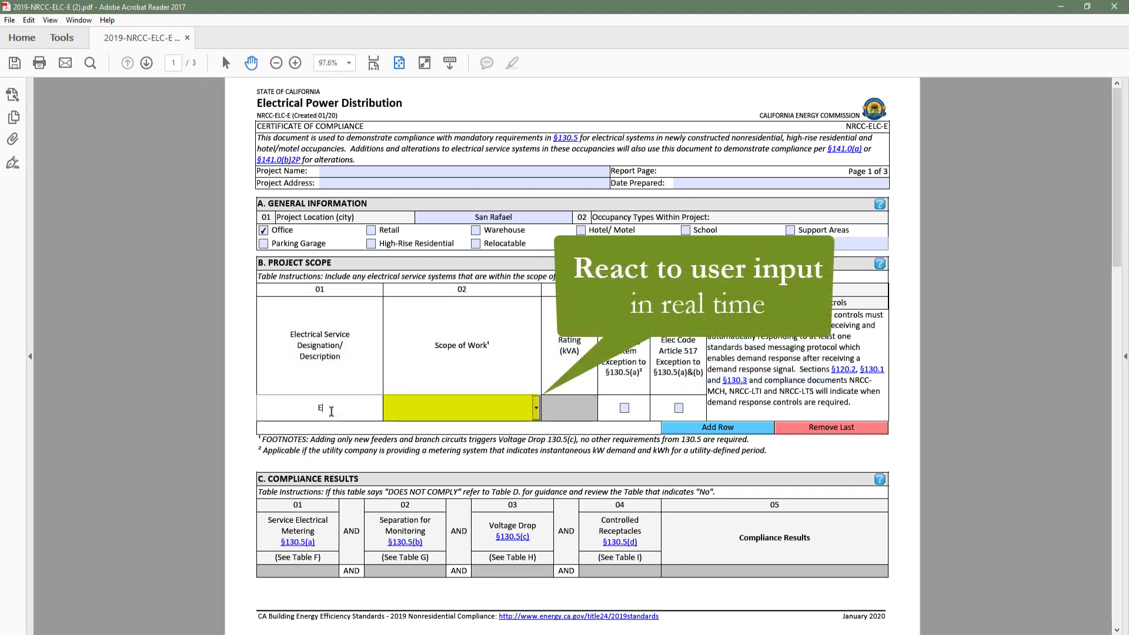
{"action": "type", "text": "LC1"}
{"action": "left_click", "coordinate": [535, 408]}
{"action": "left_click", "coordinate": [515, 482]}
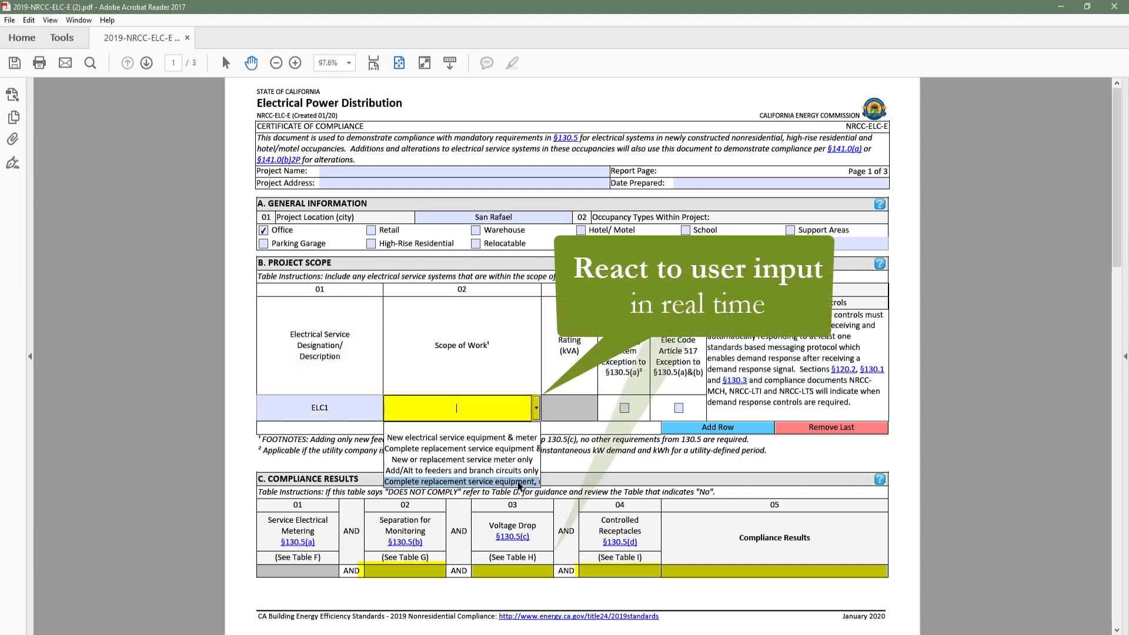
{"action": "left_click", "coordinate": [588, 409]}
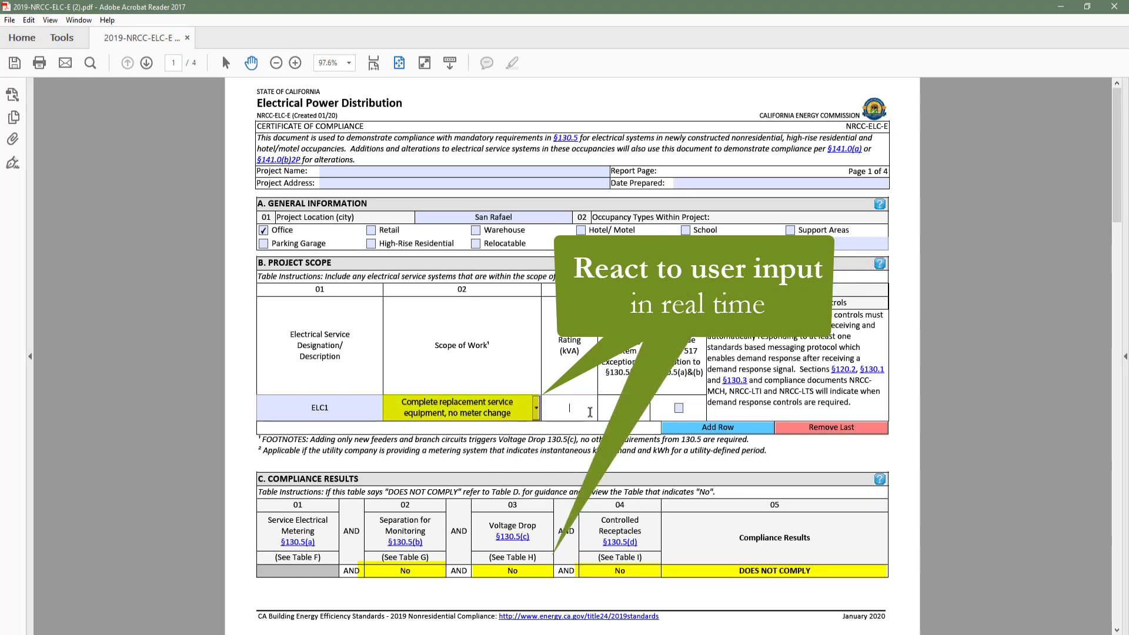
{"action": "type", "text": "10000"}
{"action": "left_click", "coordinate": [563, 387]}
Step: Choose "Lighting including exit, egress and exterior" as the load type in Table G, and replace it with "HVAC systems and components"
{"action": "scroll", "coordinate": [563, 388], "scroll_direction": "down", "scroll_amount": 1}
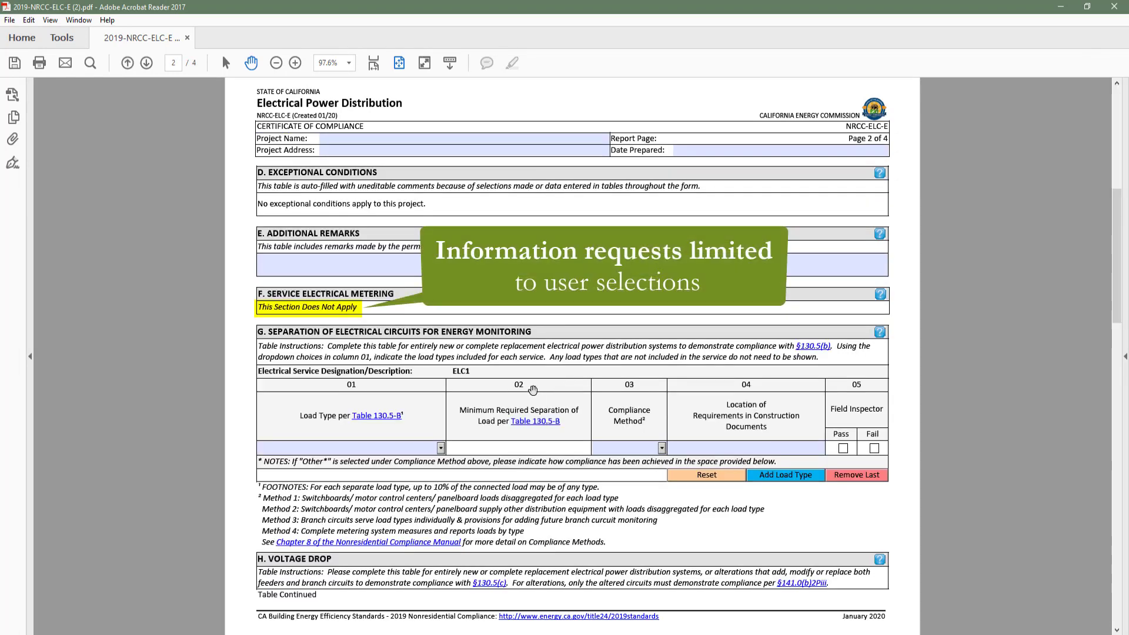
{"action": "left_click", "coordinate": [441, 450]}
{"action": "left_click", "coordinate": [441, 449]}
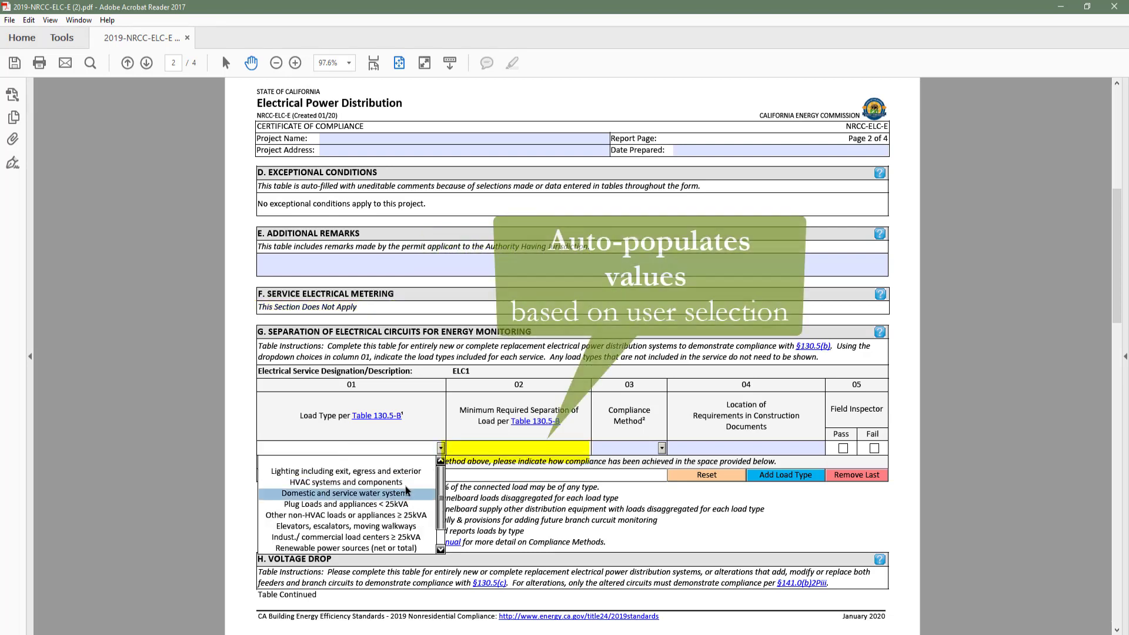
{"action": "left_click", "coordinate": [382, 471]}
{"action": "left_click", "coordinate": [440, 449]}
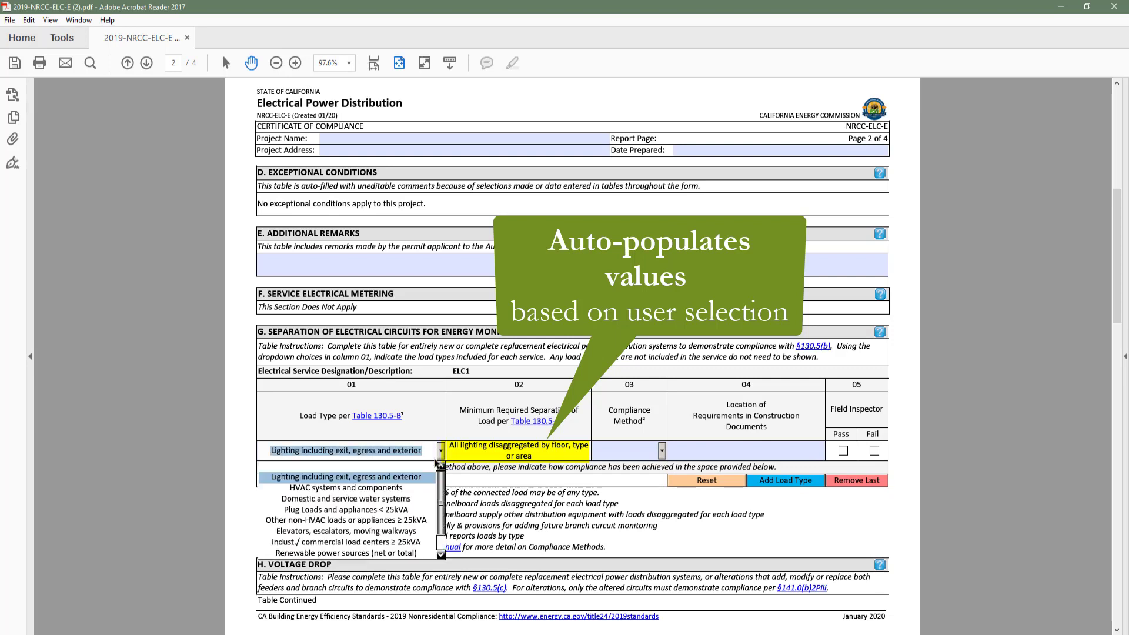
{"action": "left_click", "coordinate": [418, 488]}
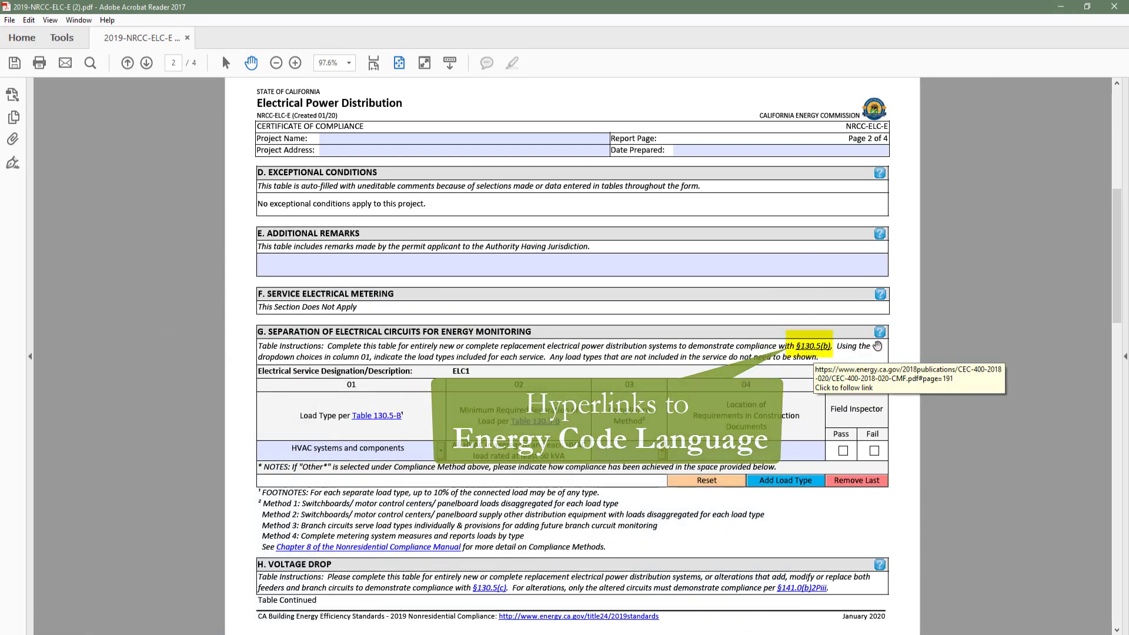
{"action": "mouse_move", "coordinate": [880, 332]}
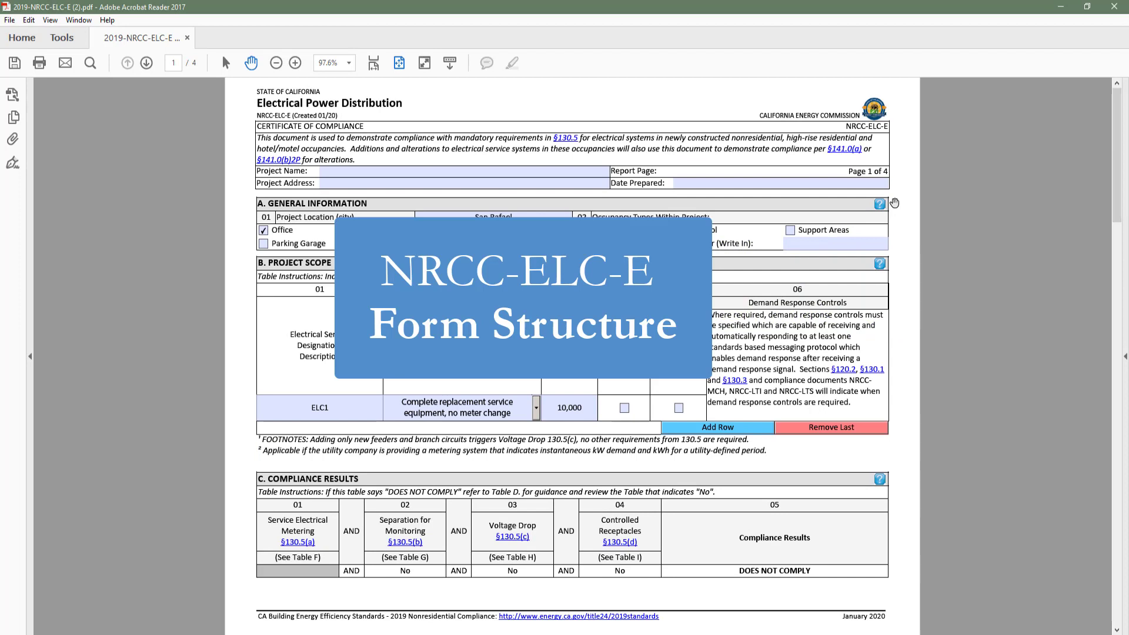
{"action": "left_click", "coordinate": [277, 228]}
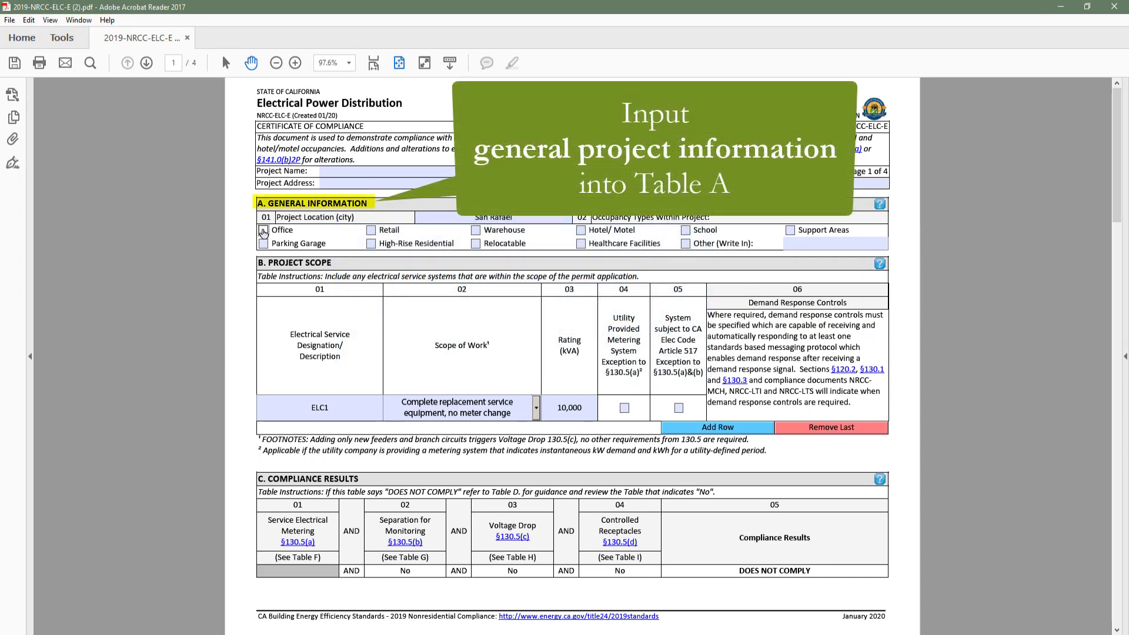
{"action": "left_click", "coordinate": [263, 231]}
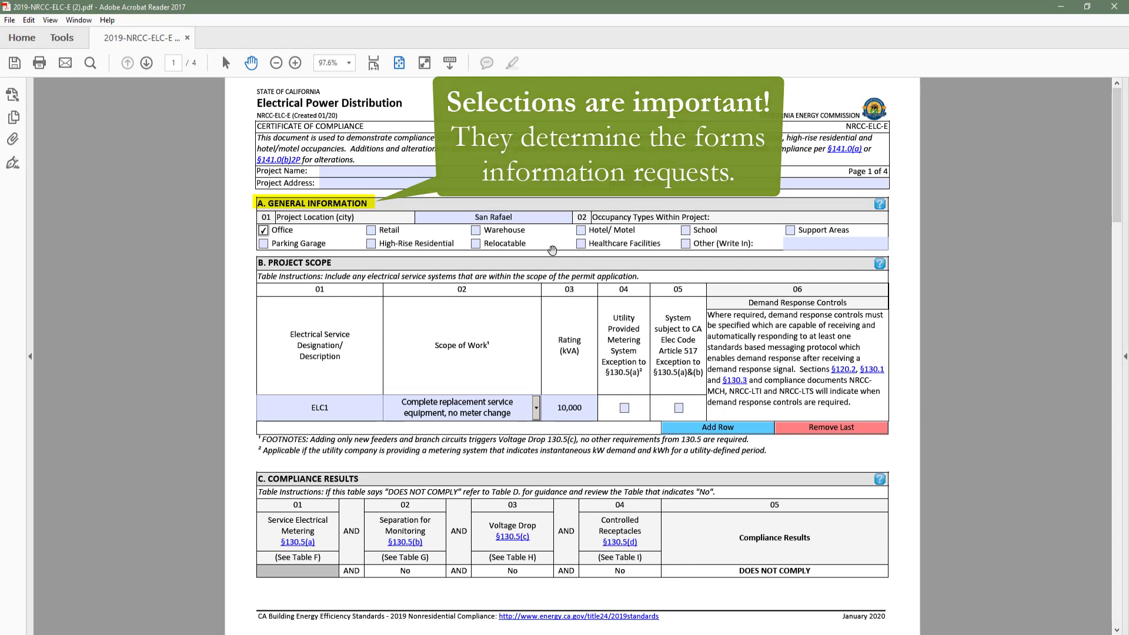
Step: Set the scope of work for service ELC1 in Table B to "New or replacement service meter only"
{"action": "left_click", "coordinate": [536, 405]}
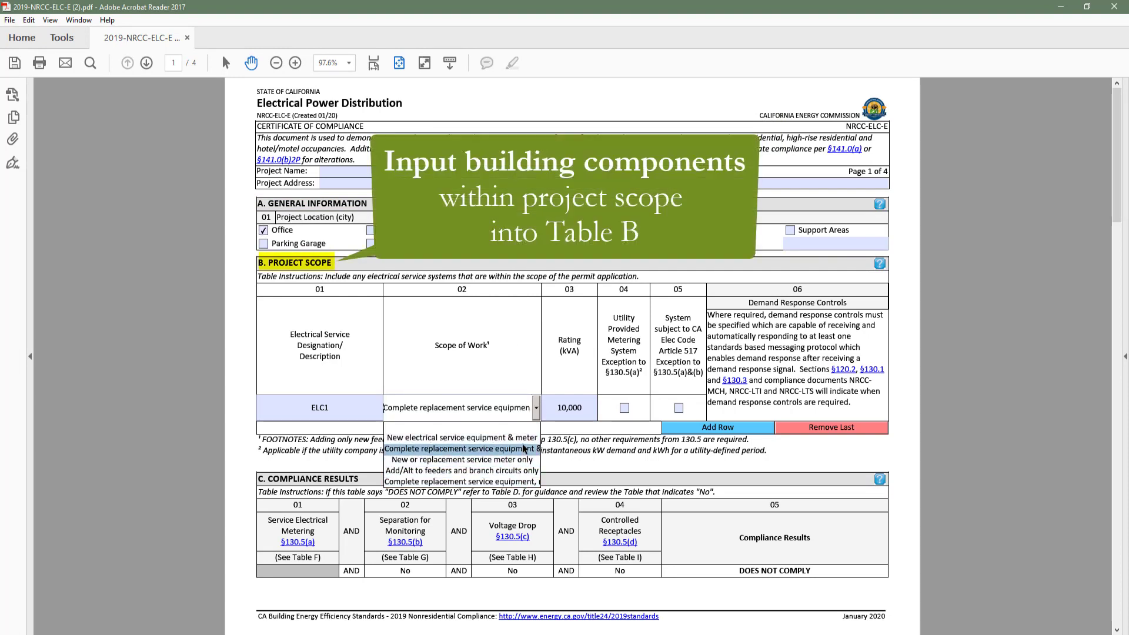
{"action": "left_click", "coordinate": [536, 408]}
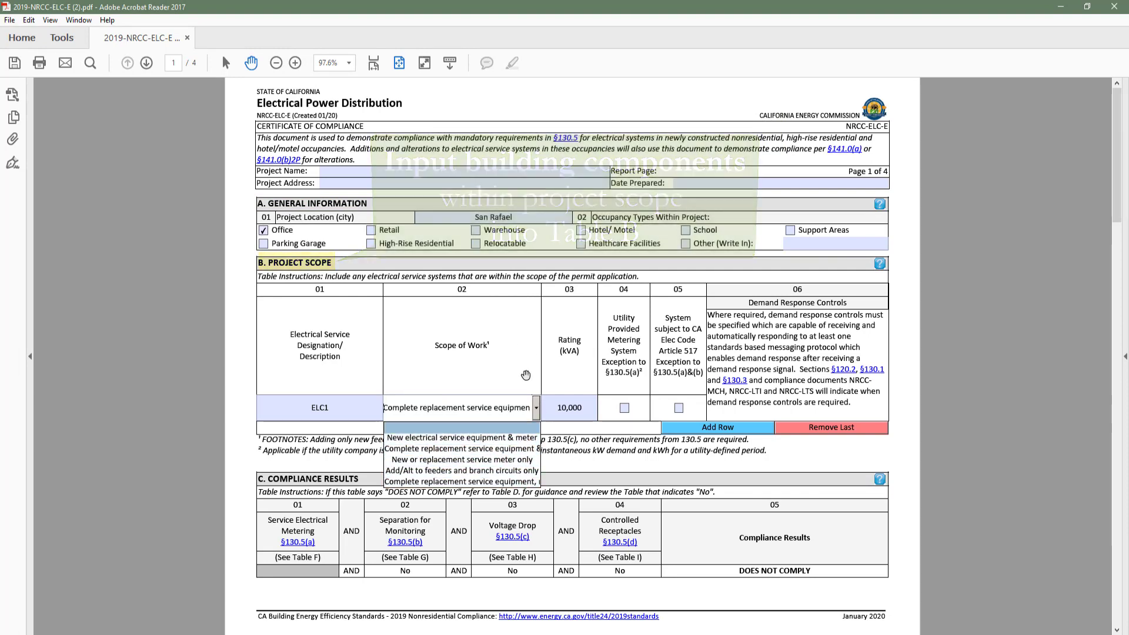
{"action": "left_click", "coordinate": [542, 405]}
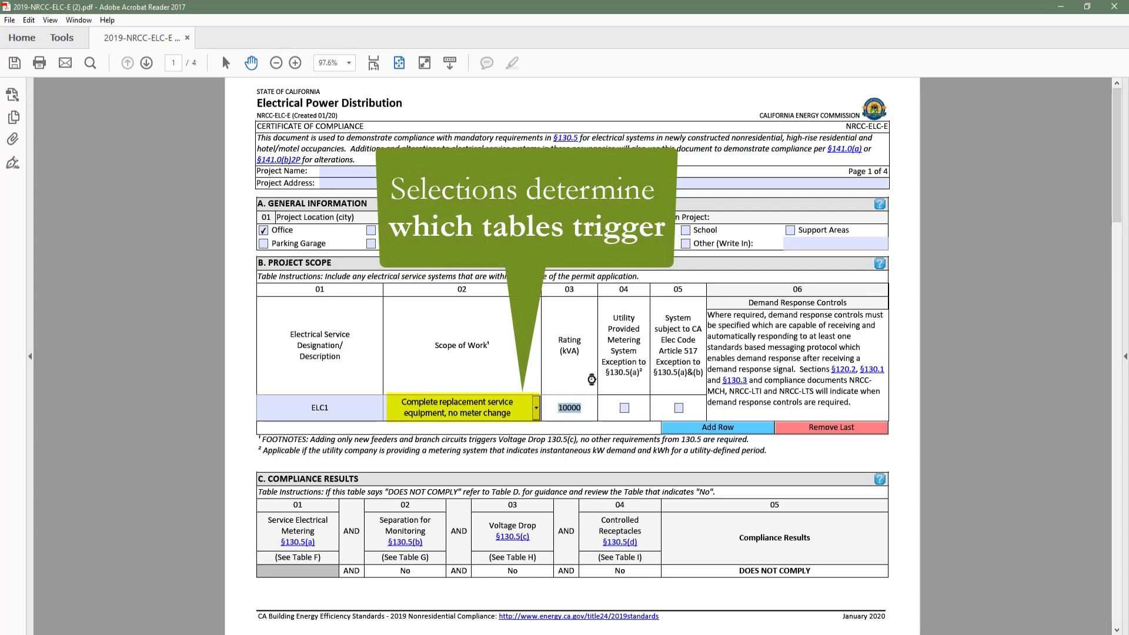
{"action": "left_click", "coordinate": [602, 393]}
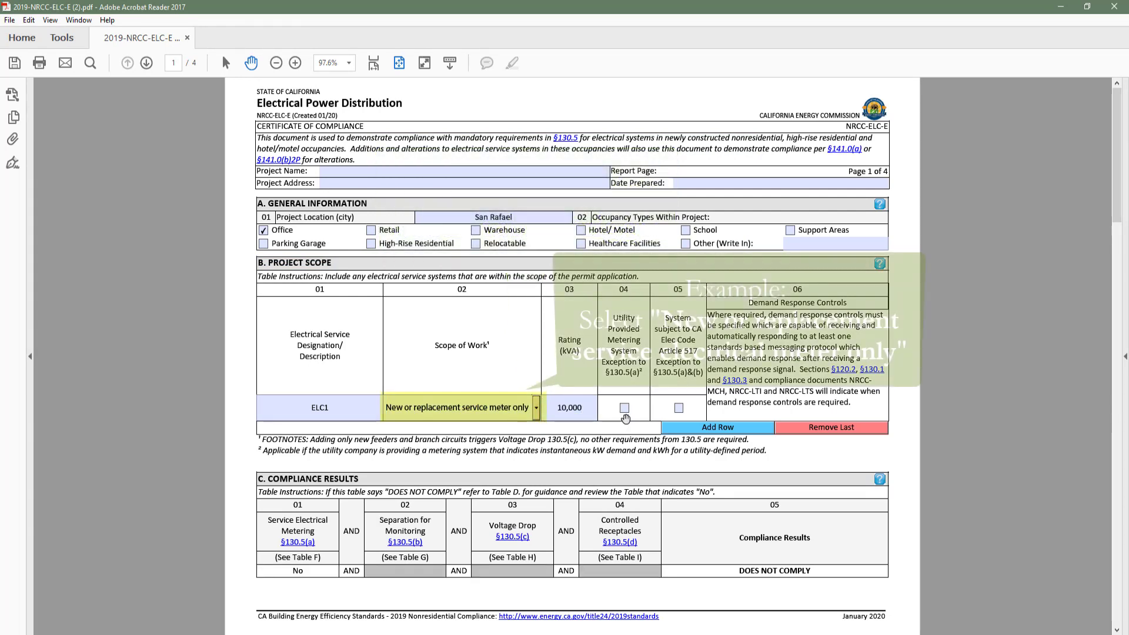
{"action": "left_click", "coordinate": [537, 415]}
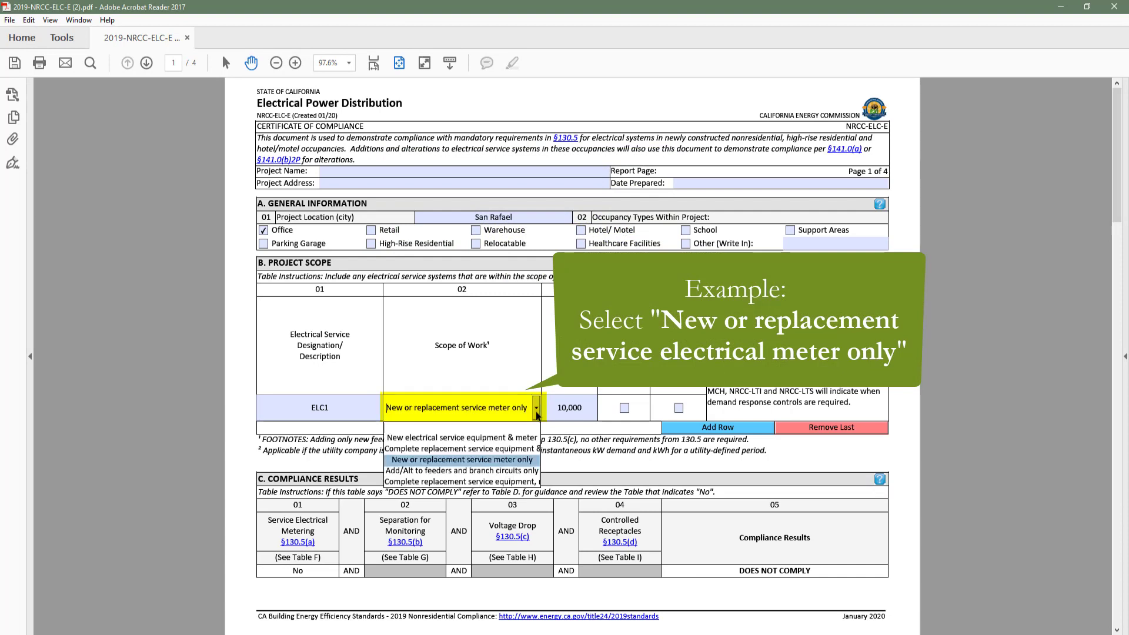
{"action": "left_click", "coordinate": [535, 464]}
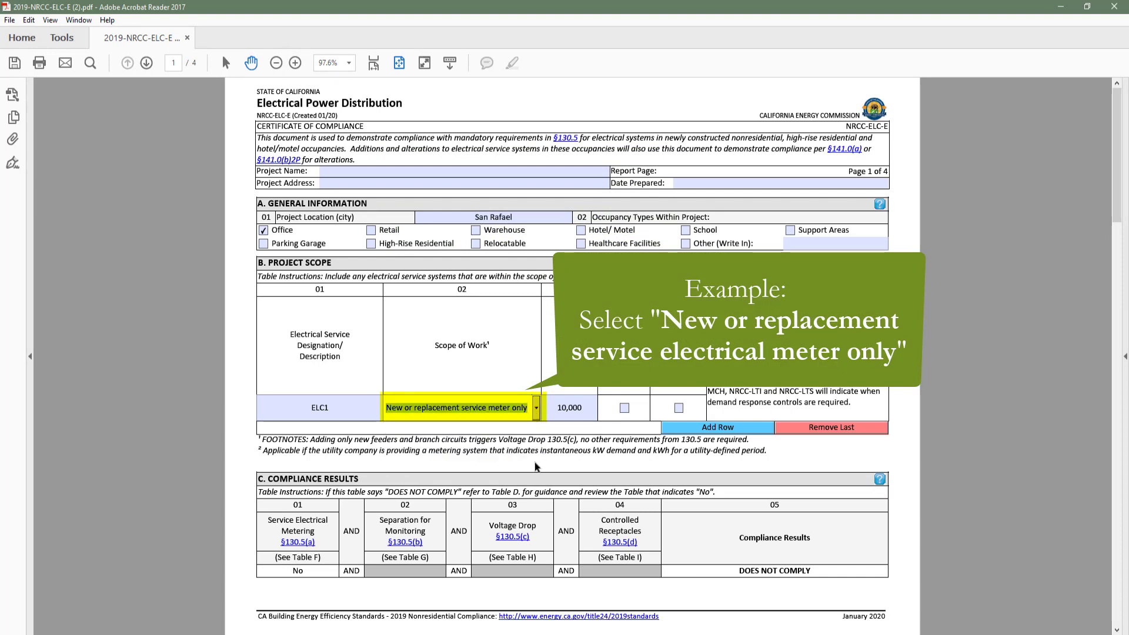
Step: Enter ELC-2 as the location of requirements in construction documents for service ELC1 in Table F
{"action": "scroll", "coordinate": [757, 472], "scroll_direction": "down", "scroll_amount": 3}
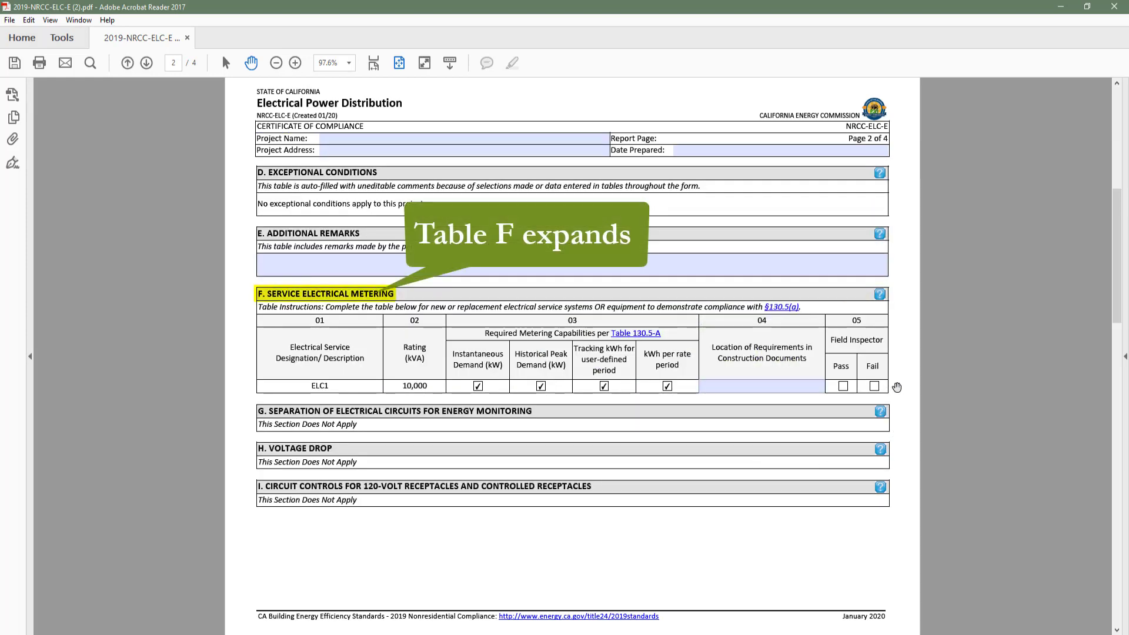
{"action": "scroll", "coordinate": [897, 391], "scroll_direction": "up", "scroll_amount": 3}
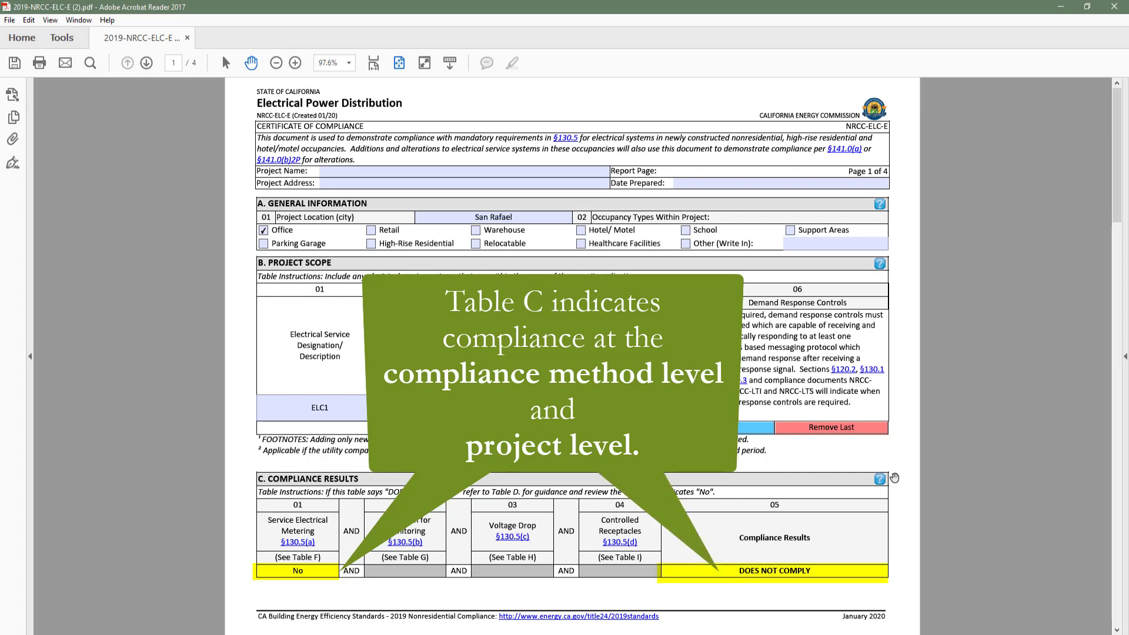
{"action": "scroll", "coordinate": [892, 473], "scroll_direction": "down", "scroll_amount": 3}
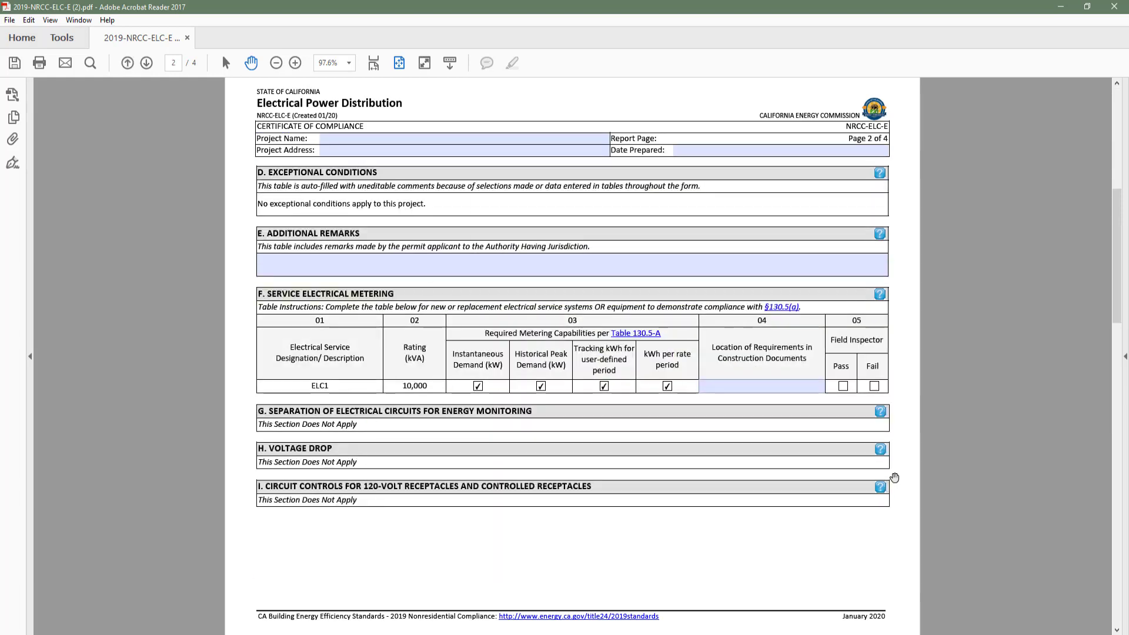
{"action": "left_click", "coordinate": [790, 390]}
{"action": "type", "text": "E"}
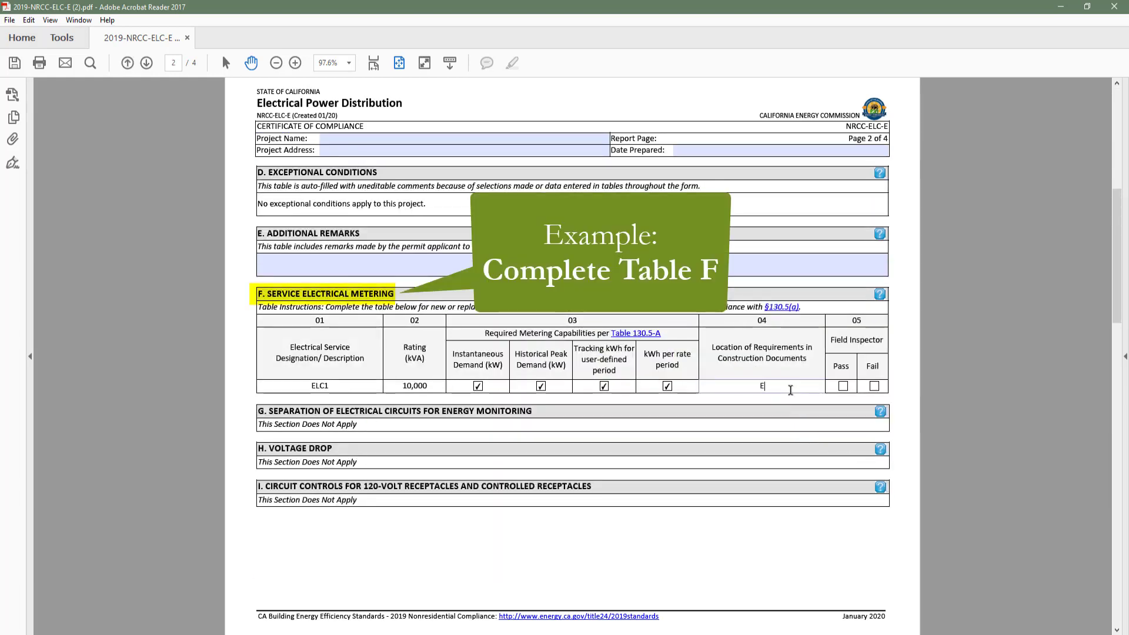
{"action": "type", "text": "LC-2"}
{"action": "left_click", "coordinate": [902, 317]}
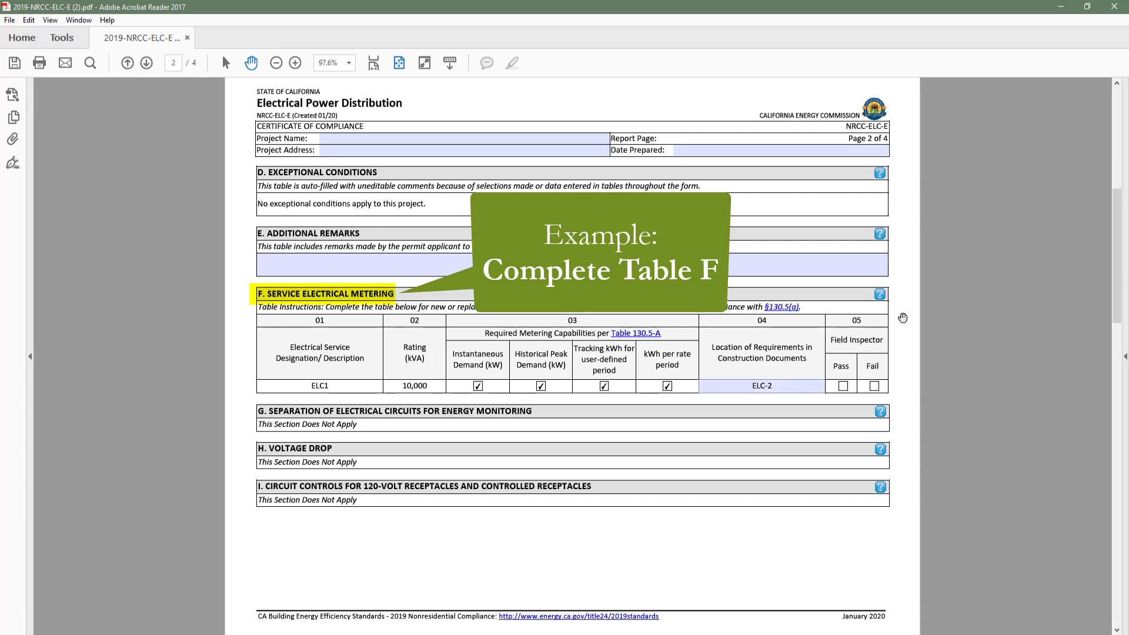
Step: Check the project-level compliance result in Table C and the Documentation Author Signature field on the declaration page
{"action": "scroll", "coordinate": [902, 318], "scroll_direction": "up", "scroll_amount": 3}
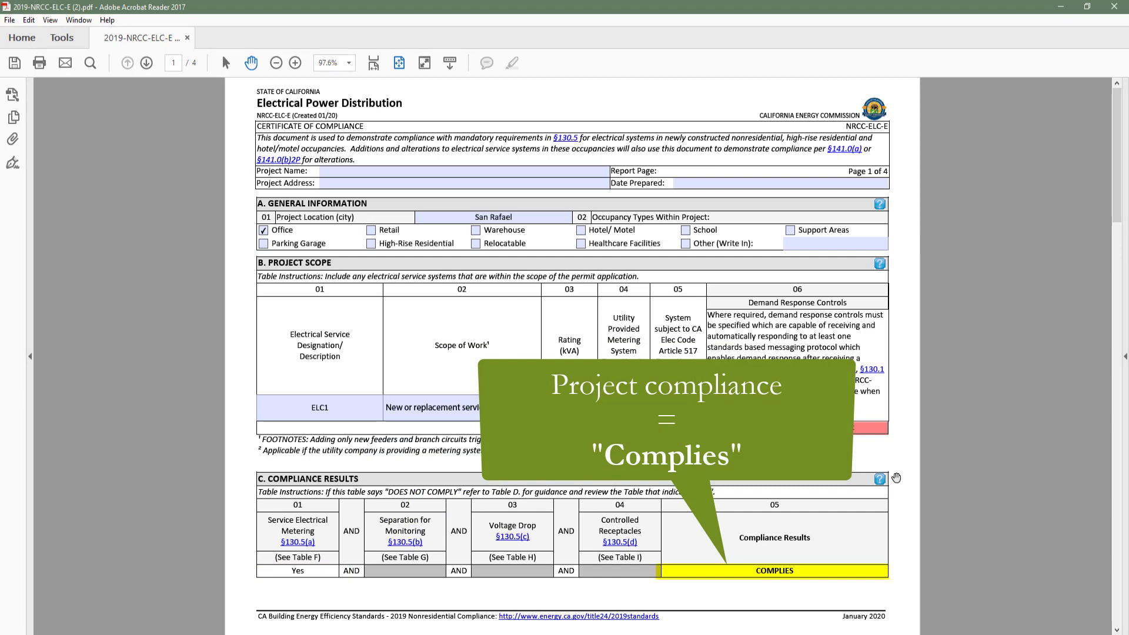
{"action": "scroll", "coordinate": [895, 478], "scroll_direction": "down", "scroll_amount": 4}
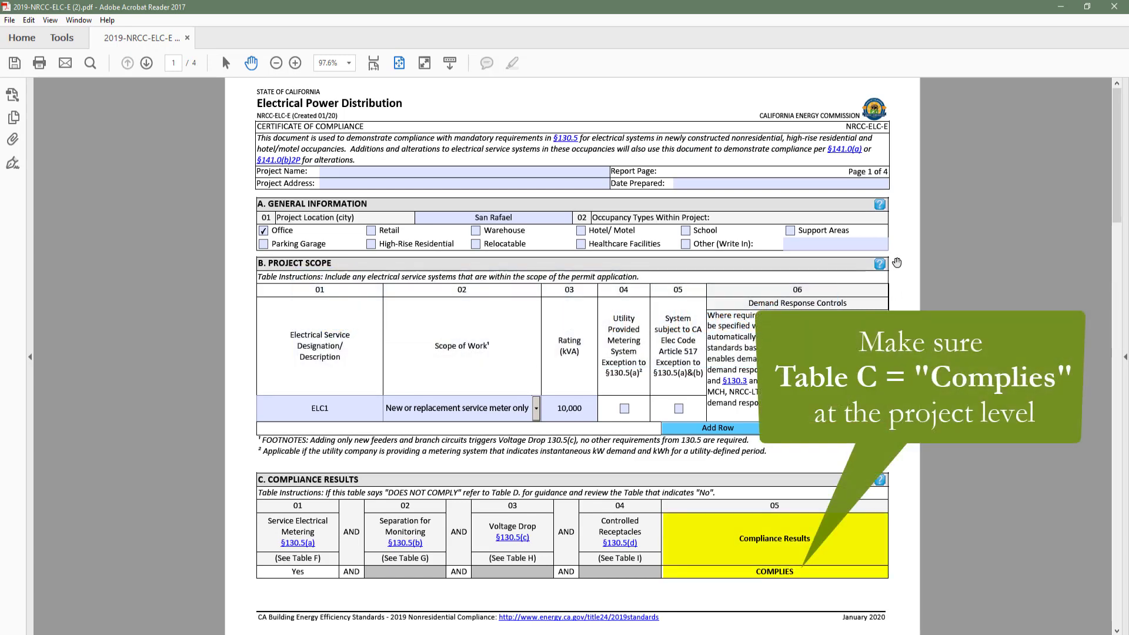
{"action": "scroll", "coordinate": [897, 263], "scroll_direction": "down", "scroll_amount": 3}
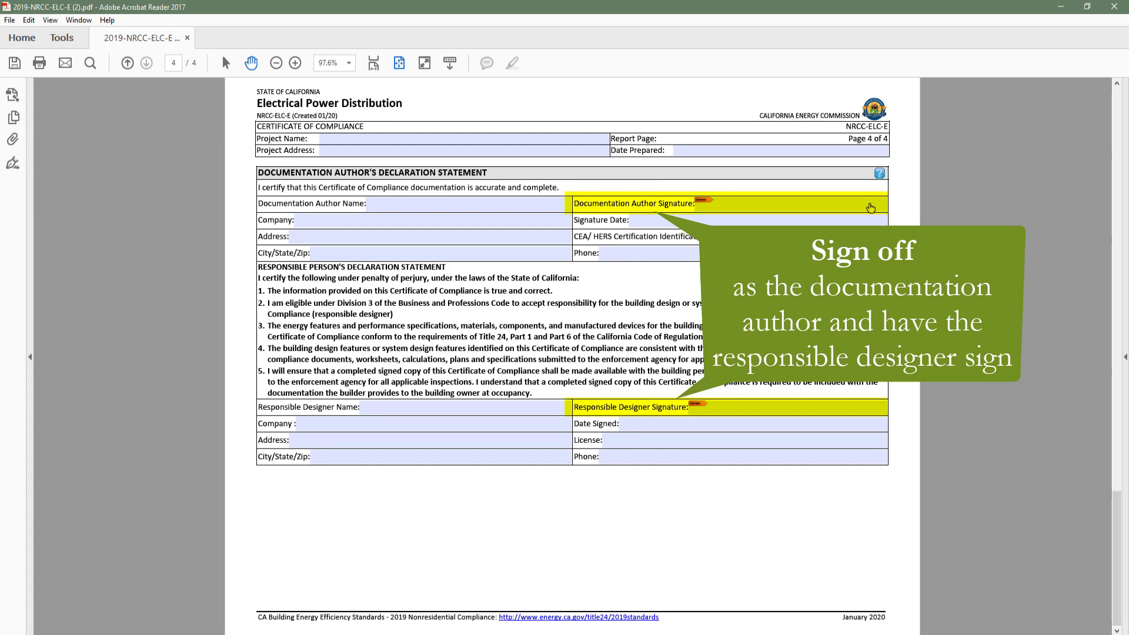
{"action": "left_click", "coordinate": [727, 207]}
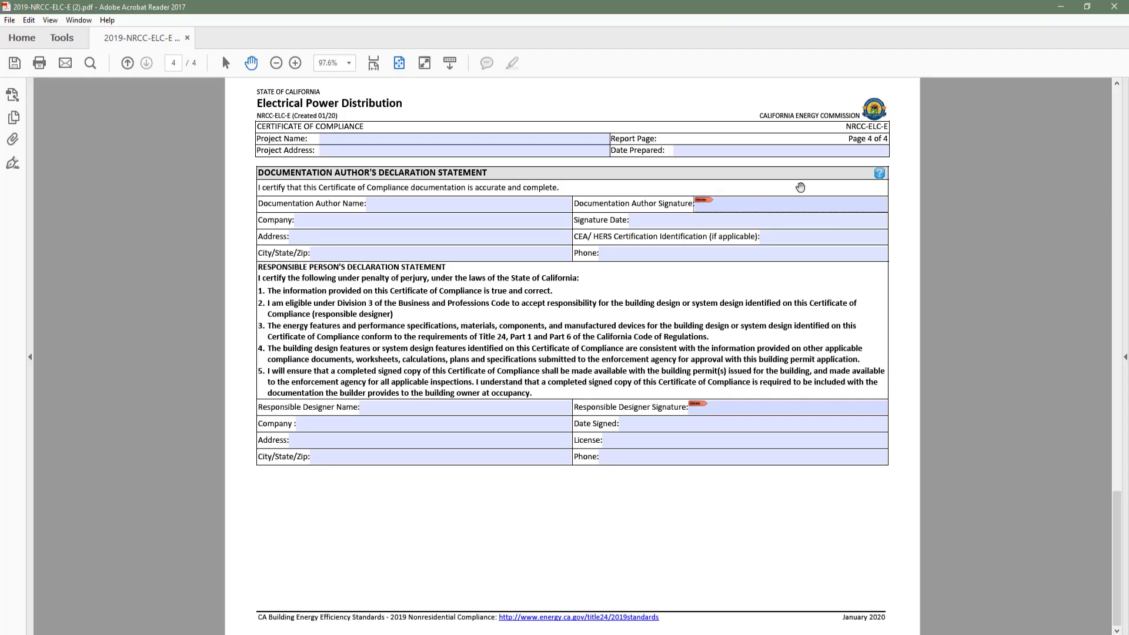
Step: Enter "Example Project" as the project name and fill in the project address in the form's header
{"action": "scroll", "coordinate": [899, 207], "scroll_direction": "up", "scroll_amount": 3}
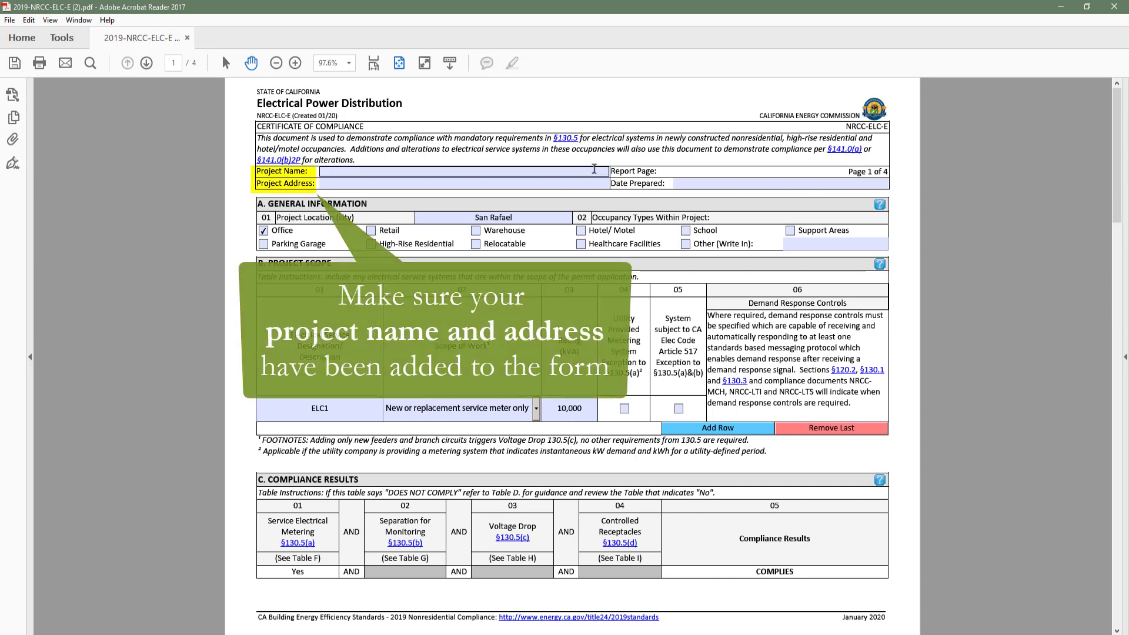
{"action": "left_click", "coordinate": [593, 170]}
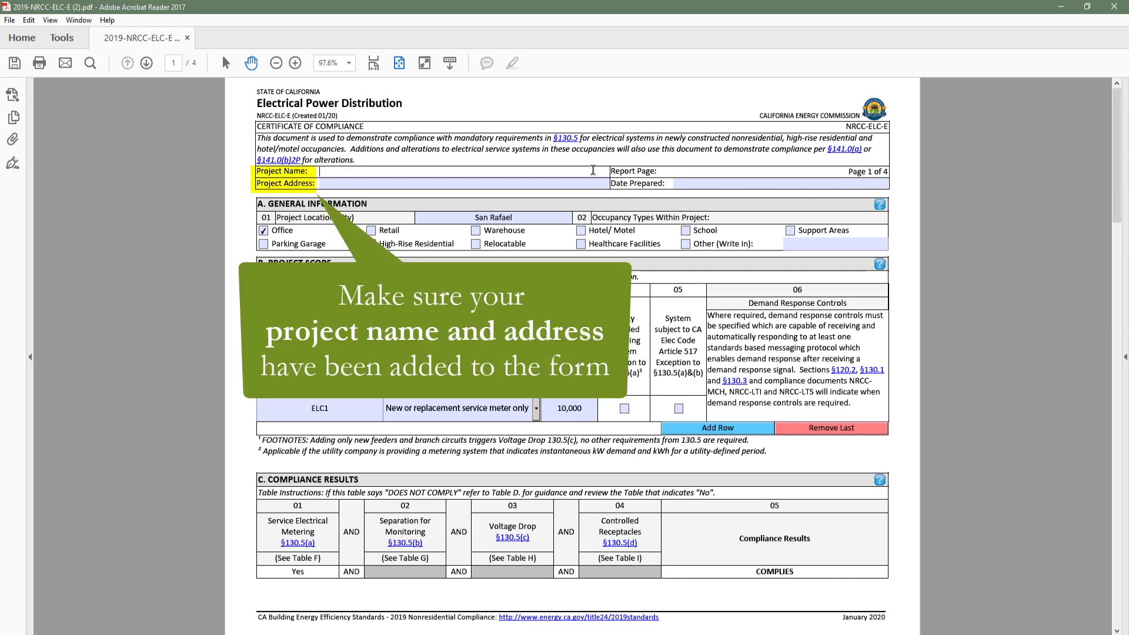
{"action": "type", "text": "Example Project"}
{"action": "key", "text": "Tab"}
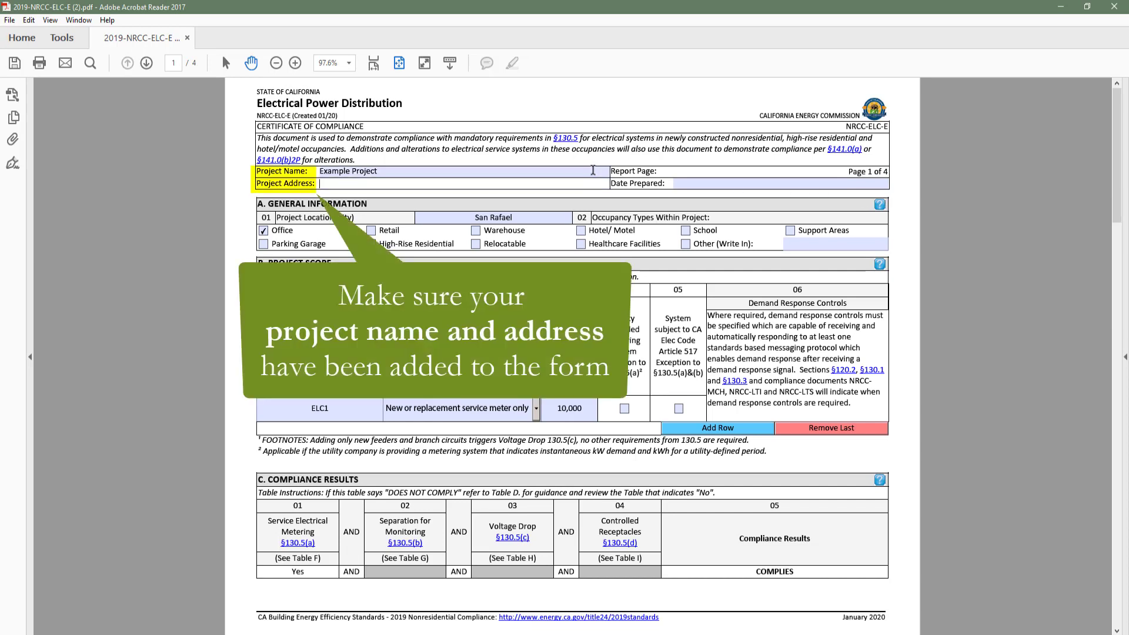
{"action": "type", "text": "123 Example Street"}
{"action": "left_click", "coordinate": [906, 226]}
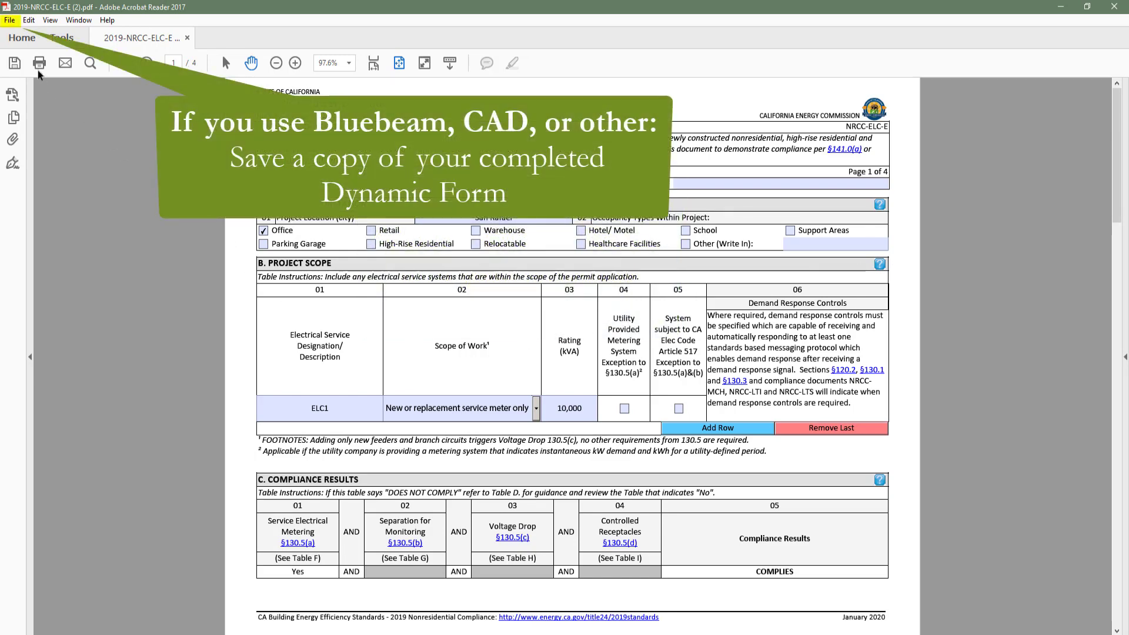
Step: Choose Microsoft Print to PDF as the printer for the completed form, and cancel the print job
{"action": "left_click", "coordinate": [10, 20]}
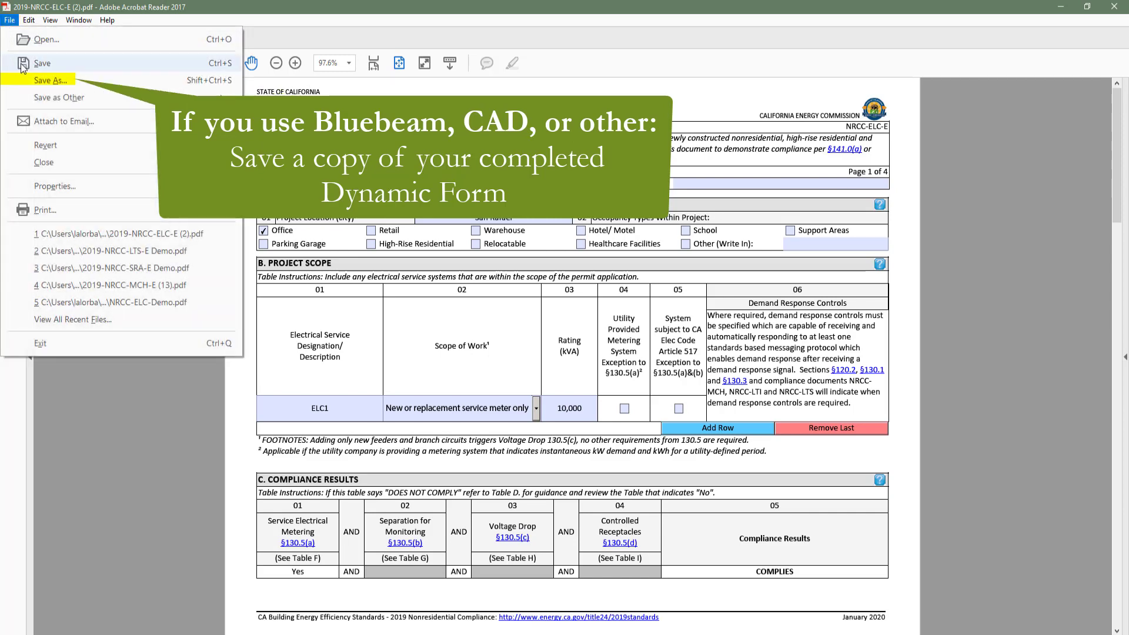
{"action": "left_click", "coordinate": [25, 211]}
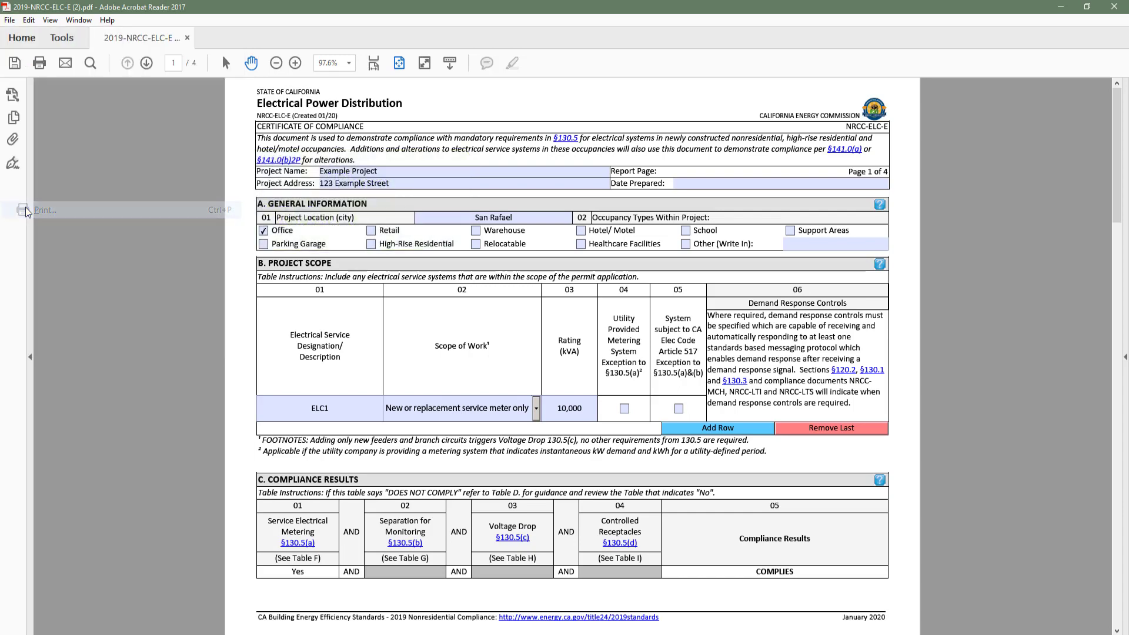
{"action": "left_click", "coordinate": [523, 144]}
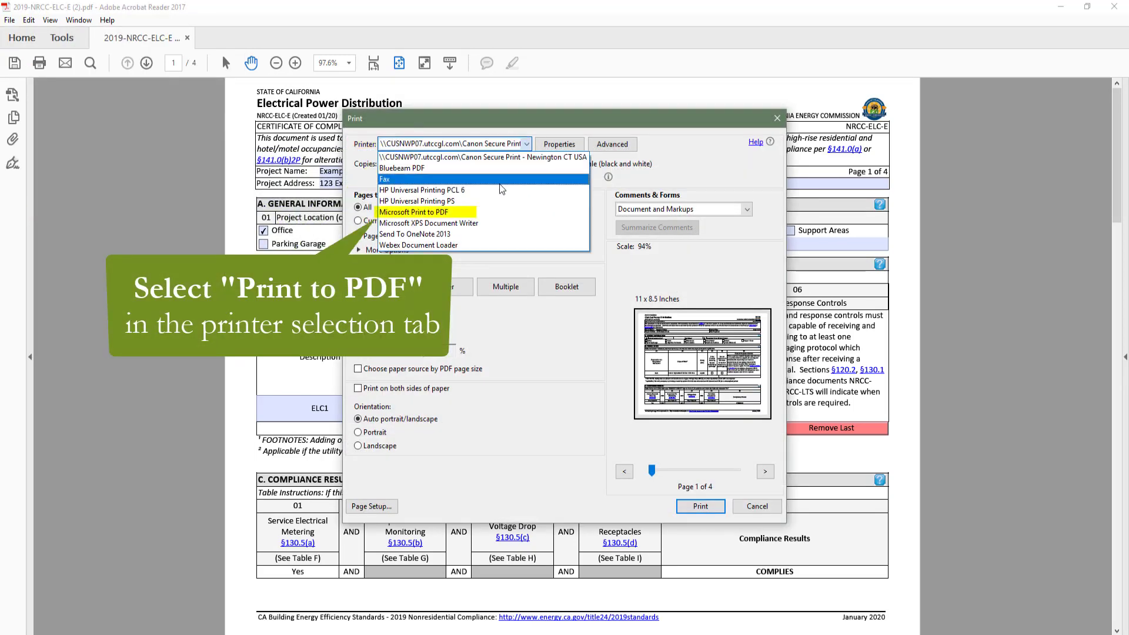
{"action": "left_click", "coordinate": [475, 213]}
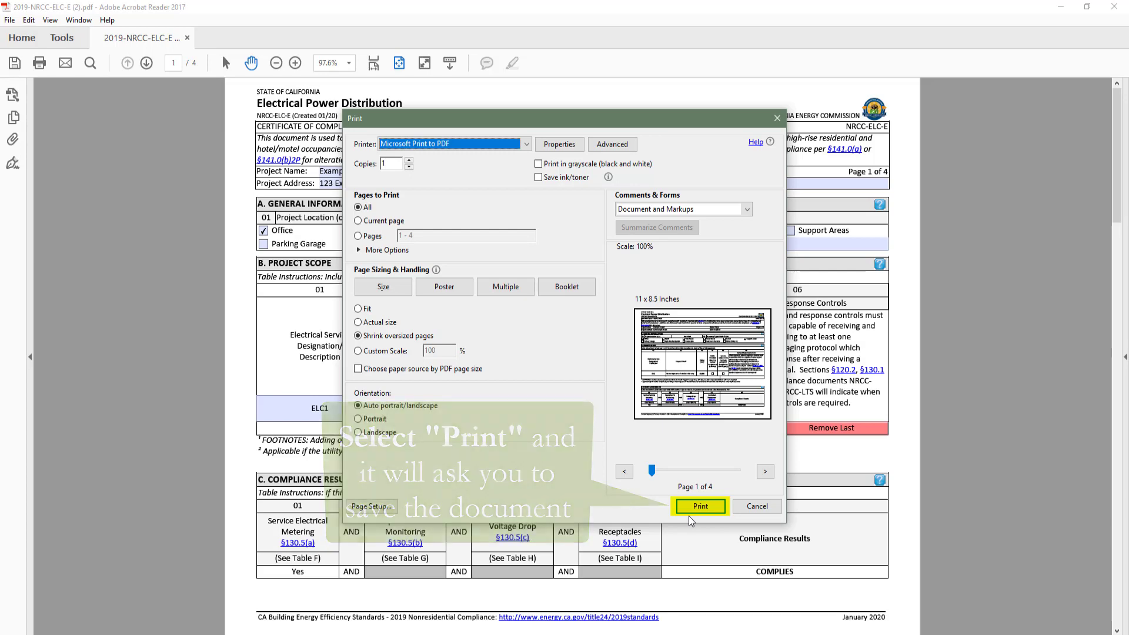
{"action": "left_click", "coordinate": [750, 509]}
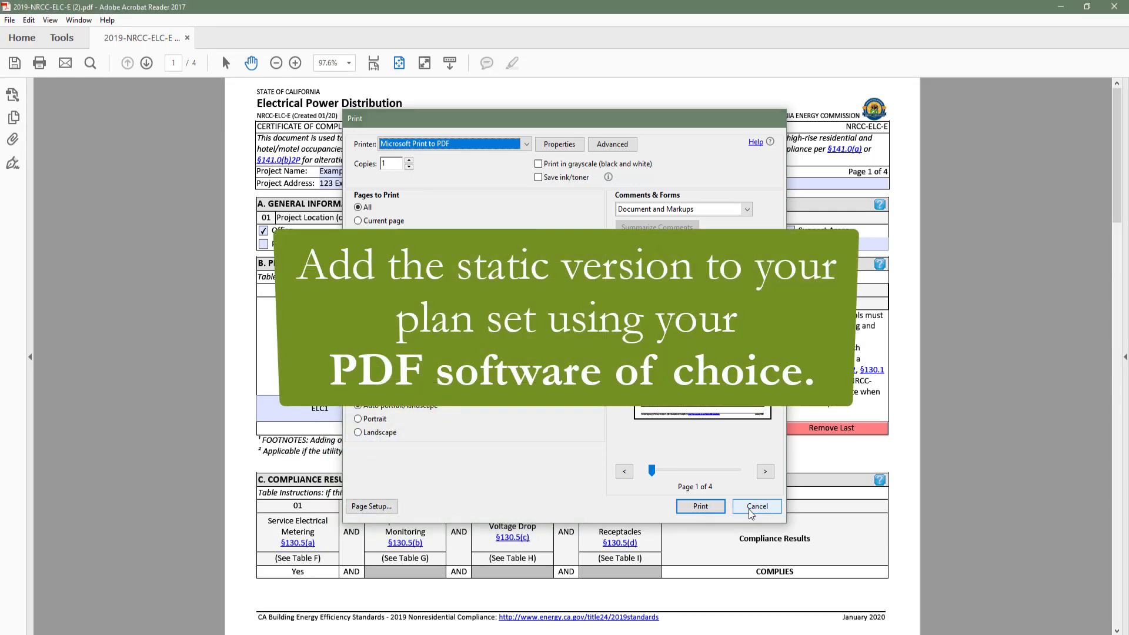